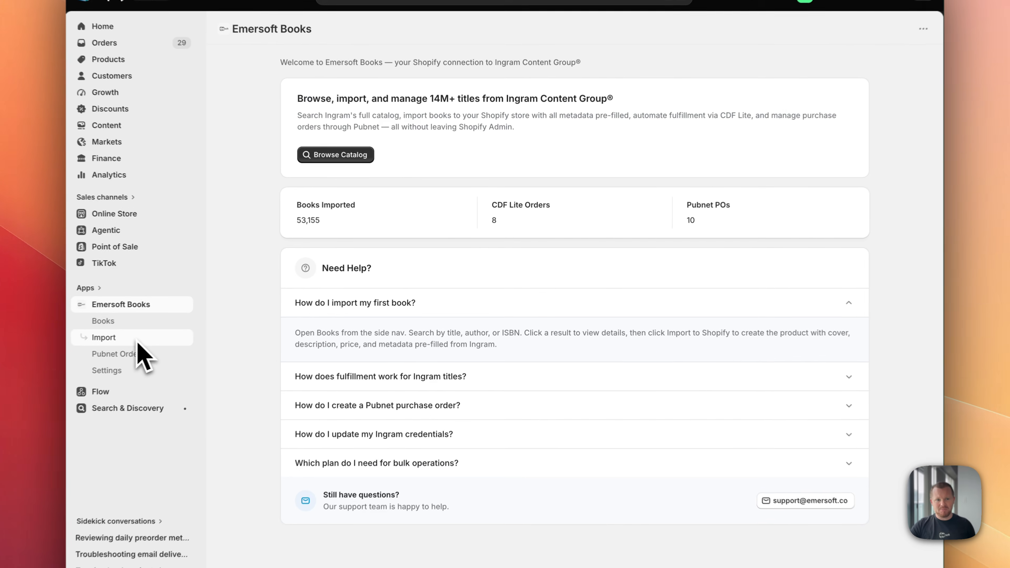
- Open a new bulk import from the Emersoft Books imports list and review its CSV, job mode and publishing options
left_click(102, 339)
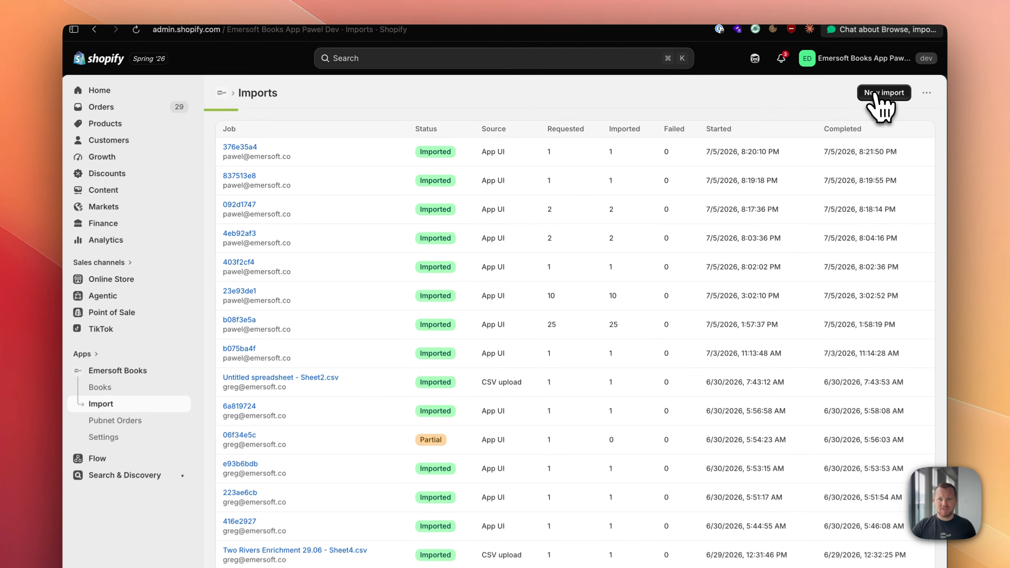
left_click(799, 77)
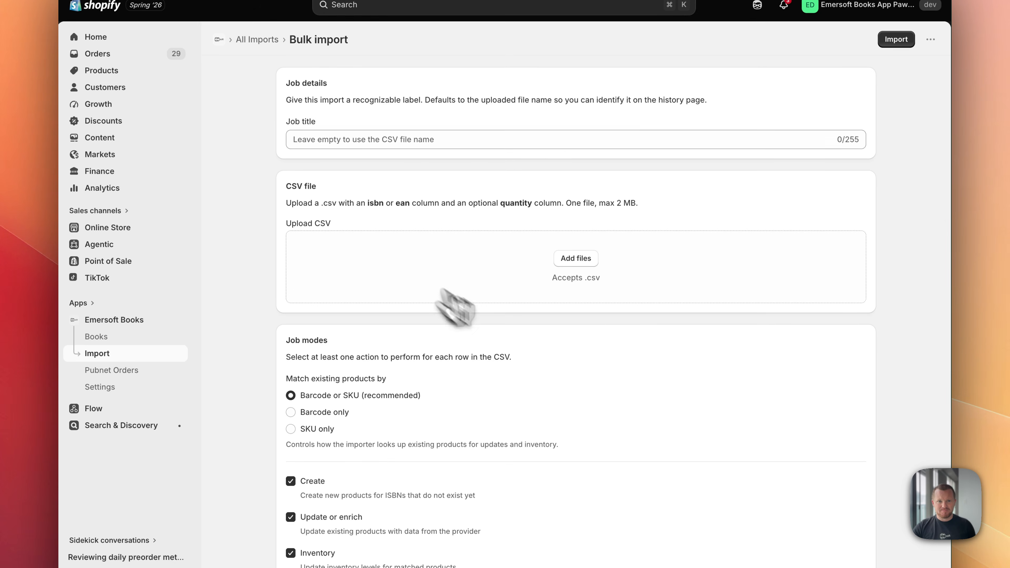
scroll(614, 308, "down", 15)
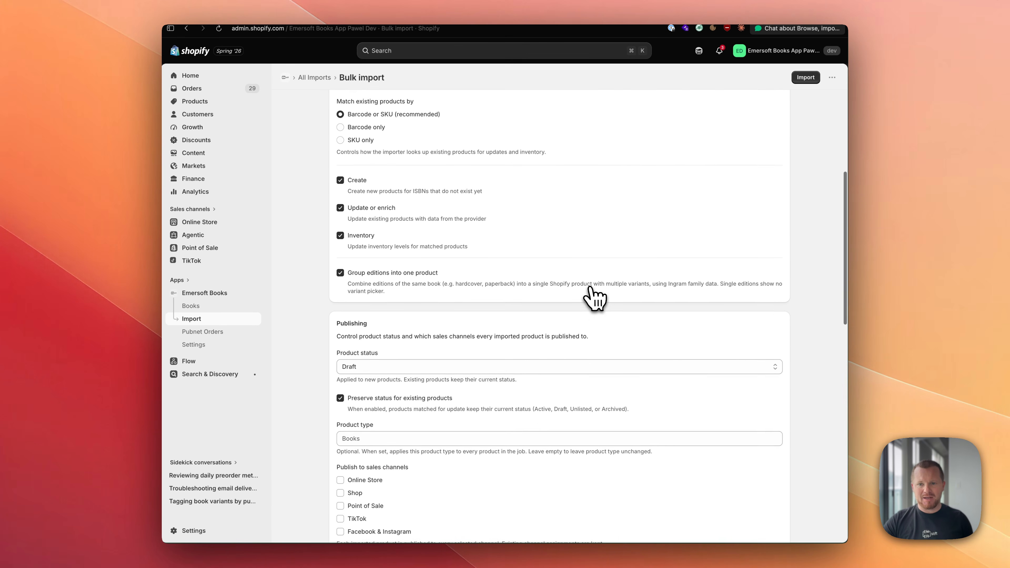
scroll(591, 288, "up", 15)
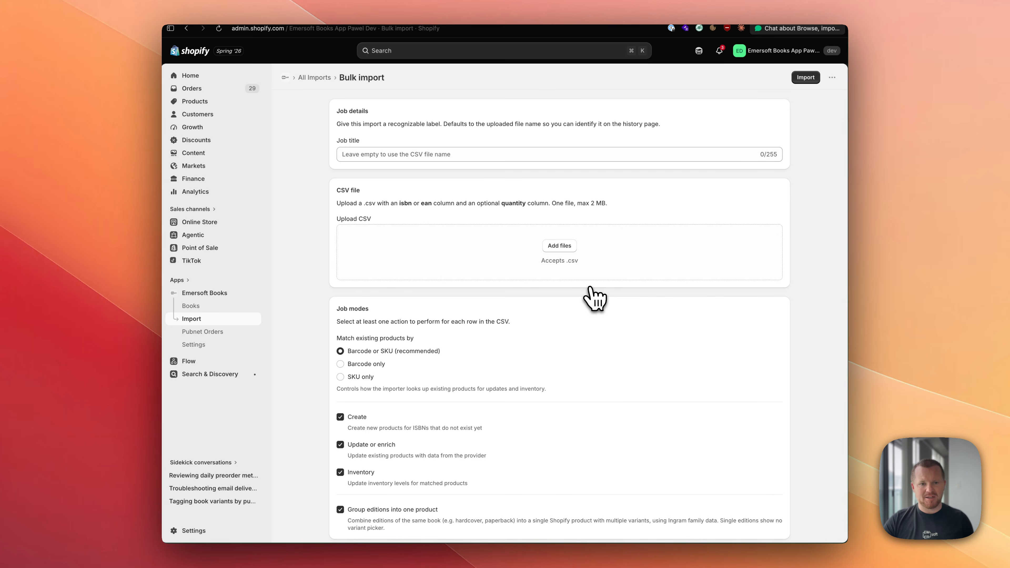
scroll(590, 298, "down", 3)
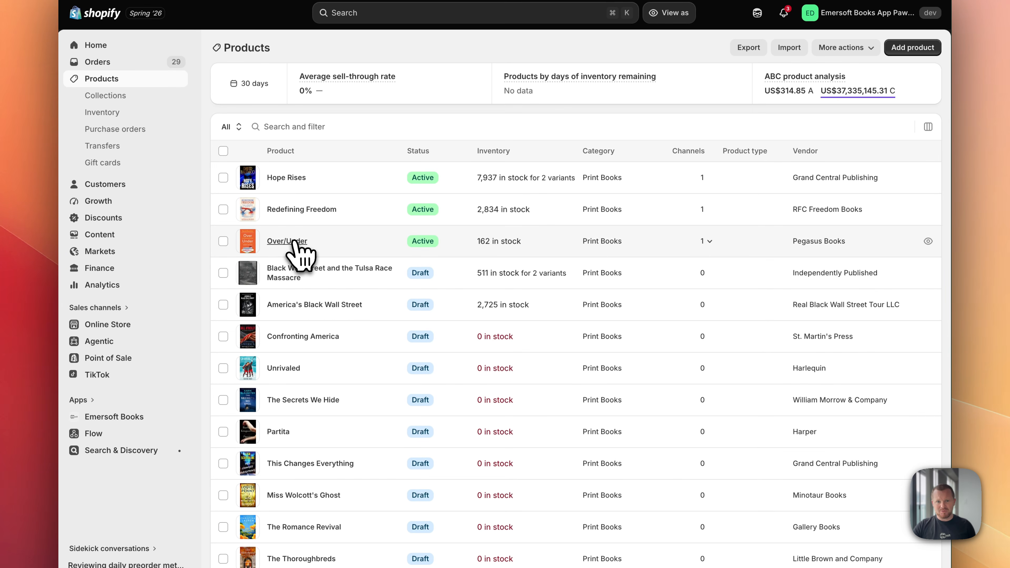
- Open the Over/Under product and expand the additional details of its inventory section
left_click(295, 241)
scroll(428, 331, "down", 10)
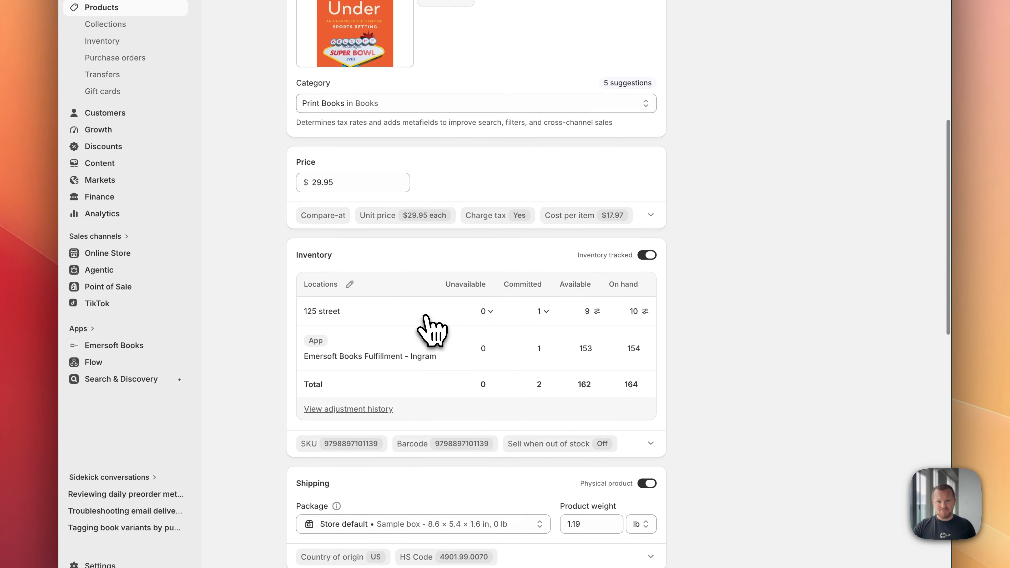
scroll(428, 331, "down", 2)
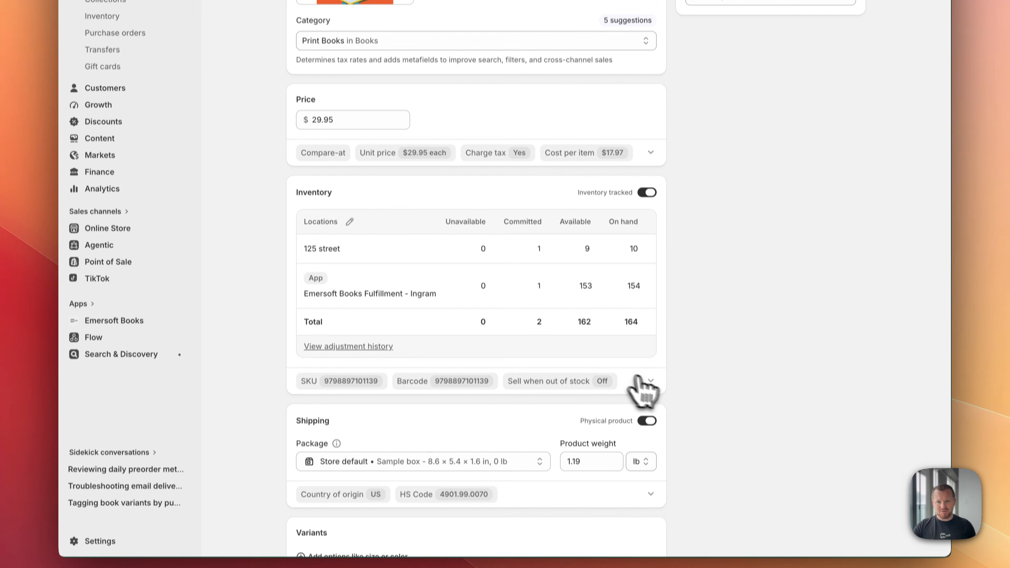
left_click(638, 377)
scroll(658, 399, "down", 3)
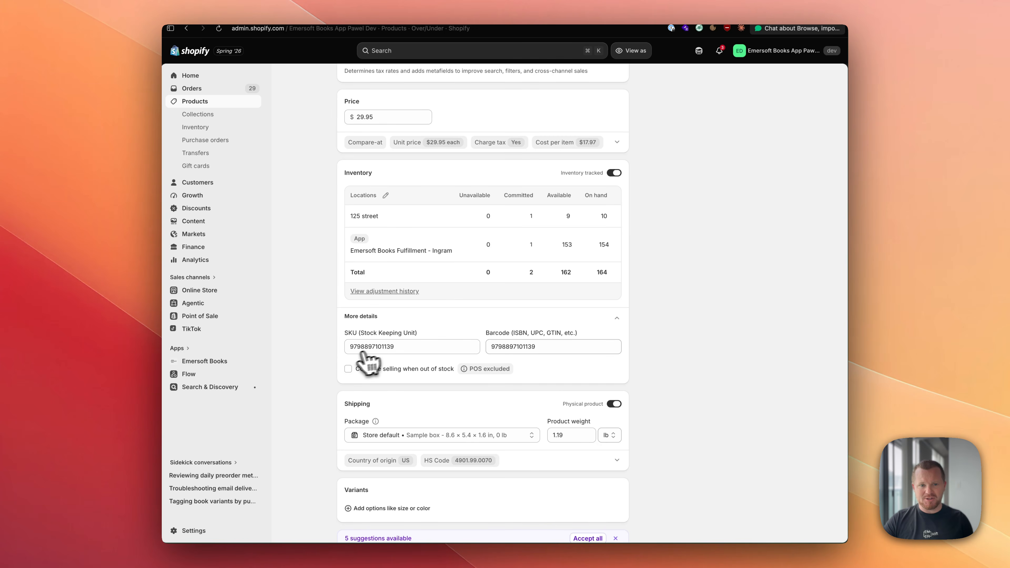
- Examine the SKU and barcode fields of the Over/Under product to compare their identifiers
left_click(407, 350)
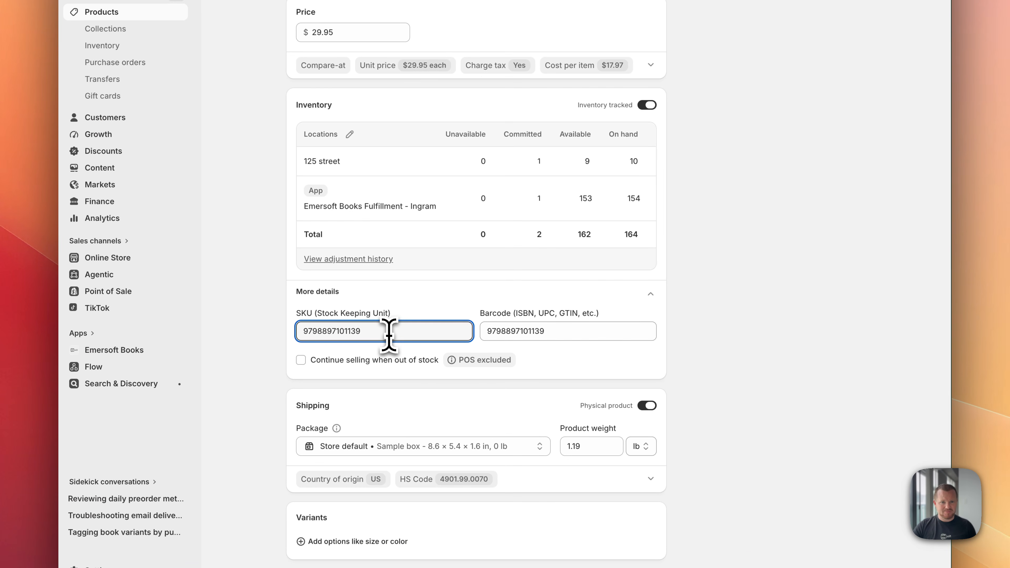
left_click(425, 334)
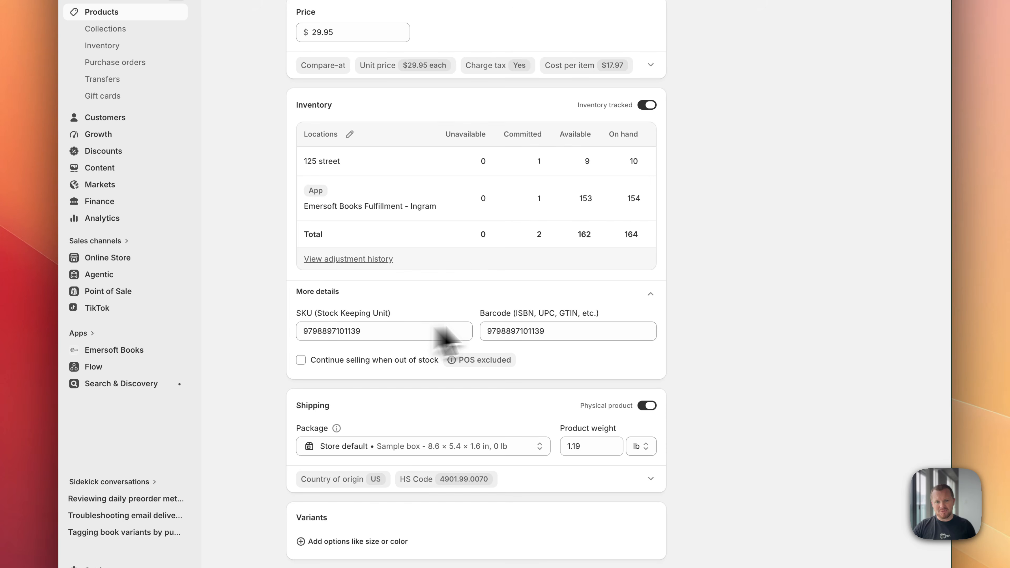
left_click(571, 343)
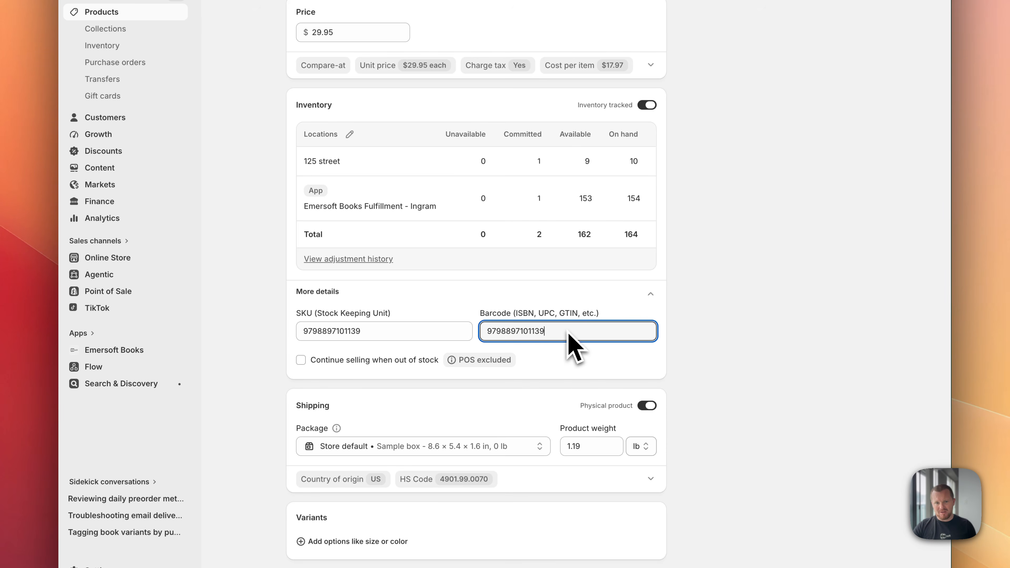
double_click(564, 346)
left_click(514, 323)
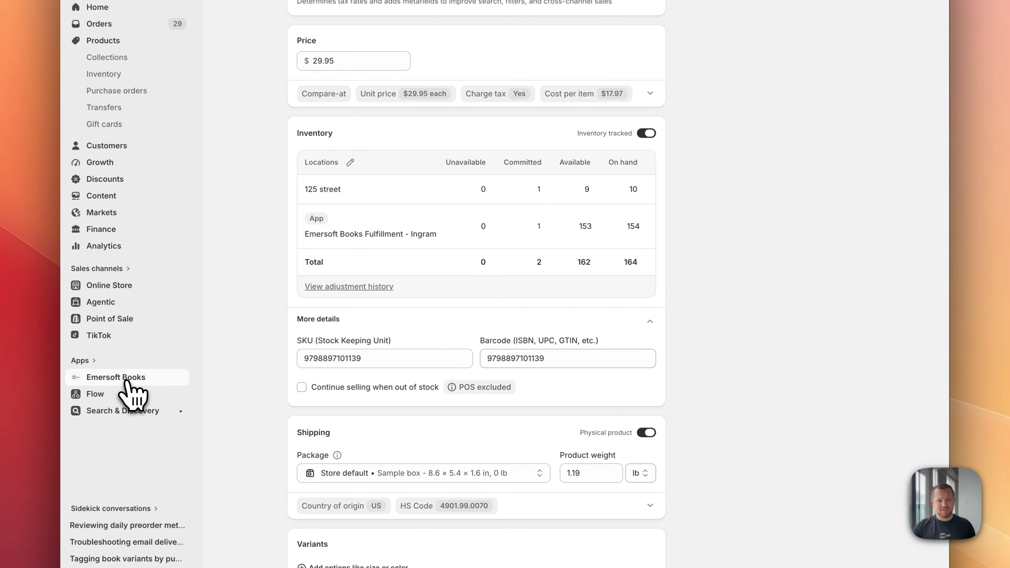
- Return to the Emersoft Books imports list and start a new bulk import
left_click(211, 362)
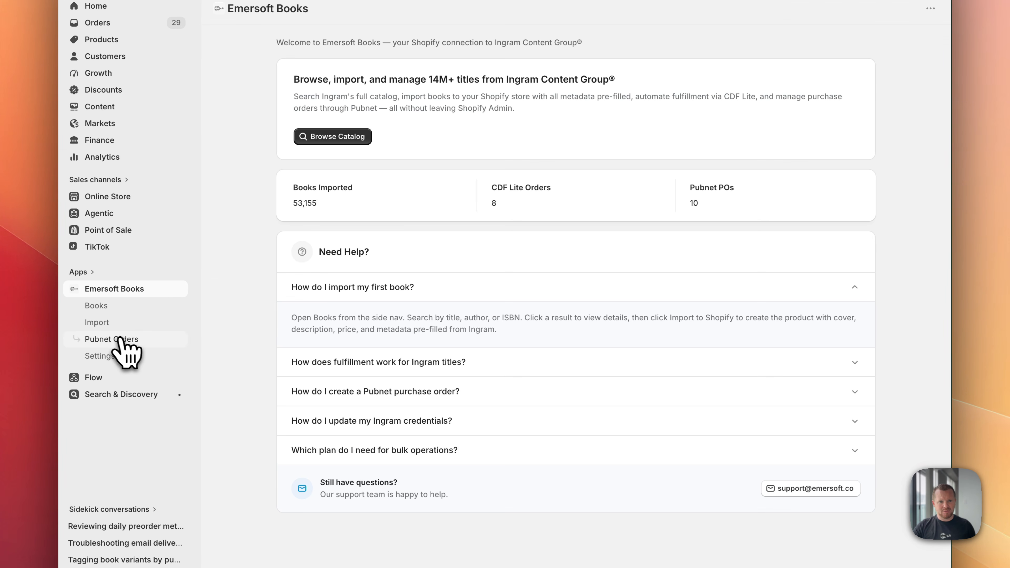
left_click(111, 324)
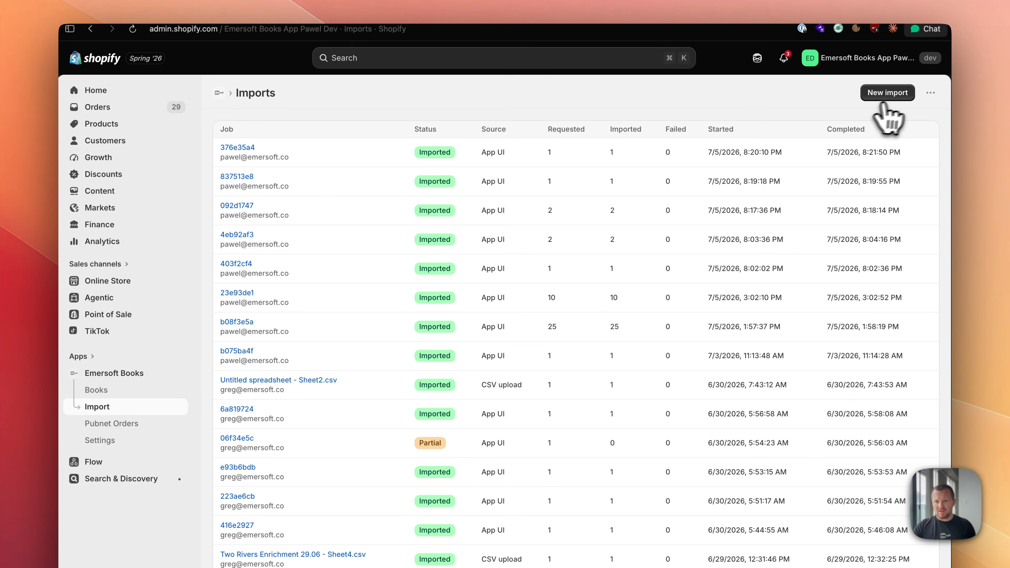
left_click(893, 94)
- Disable the Create job mode for the bulk import and keep Update or enrich selected
scroll(636, 302, "down", 5)
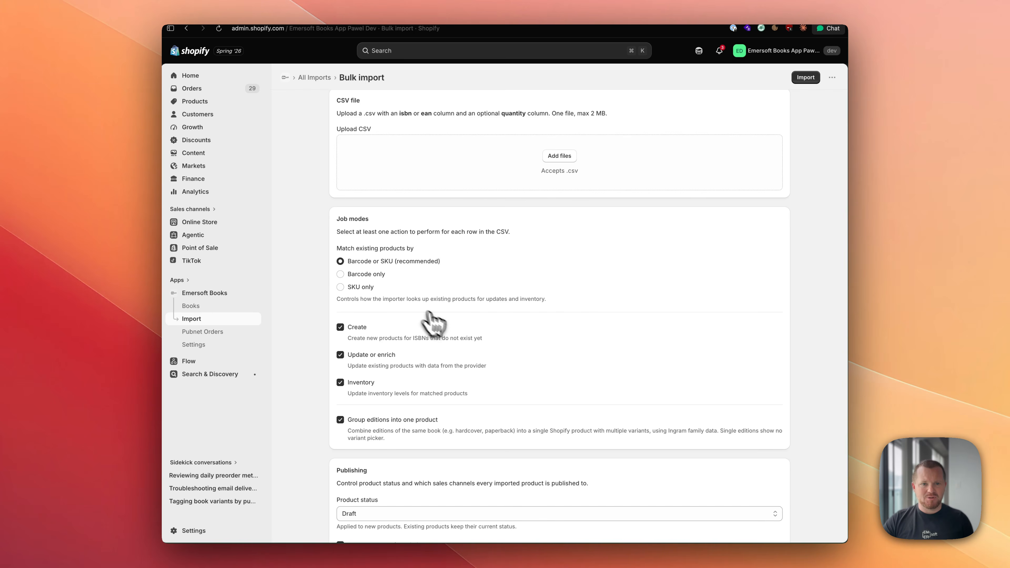
scroll(431, 325, "down", 2)
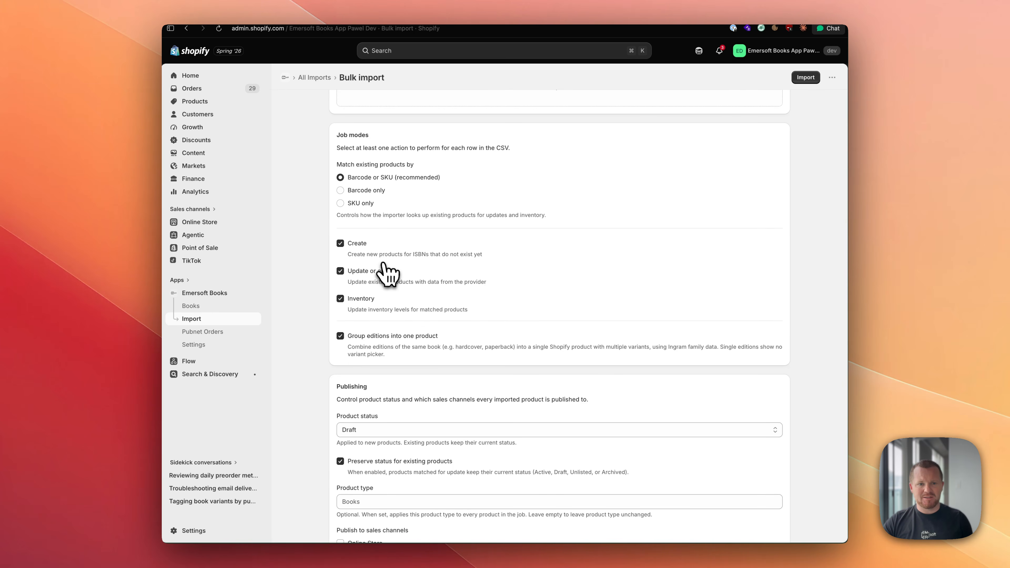
scroll(357, 298, "up", 1)
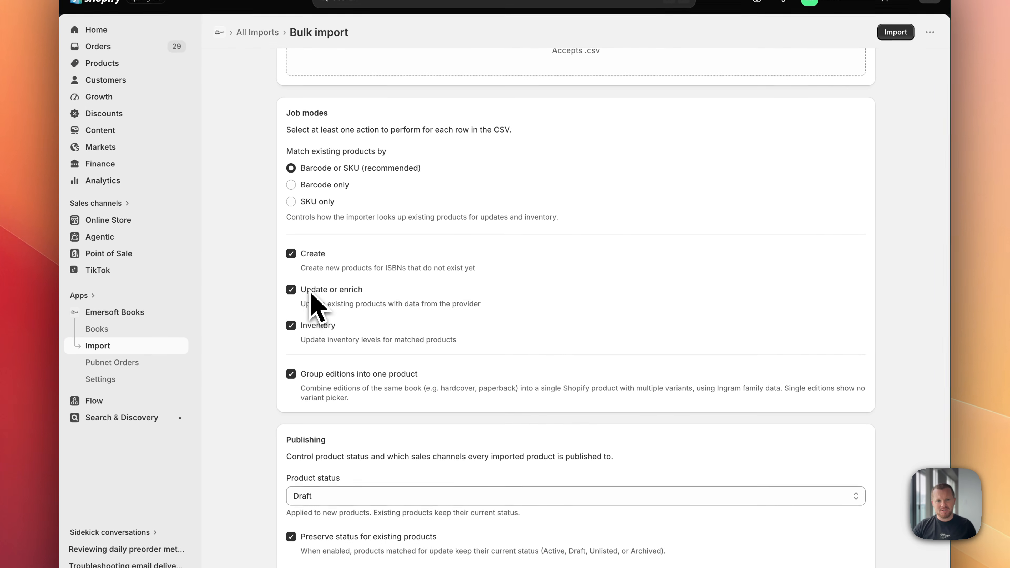
left_click(314, 294)
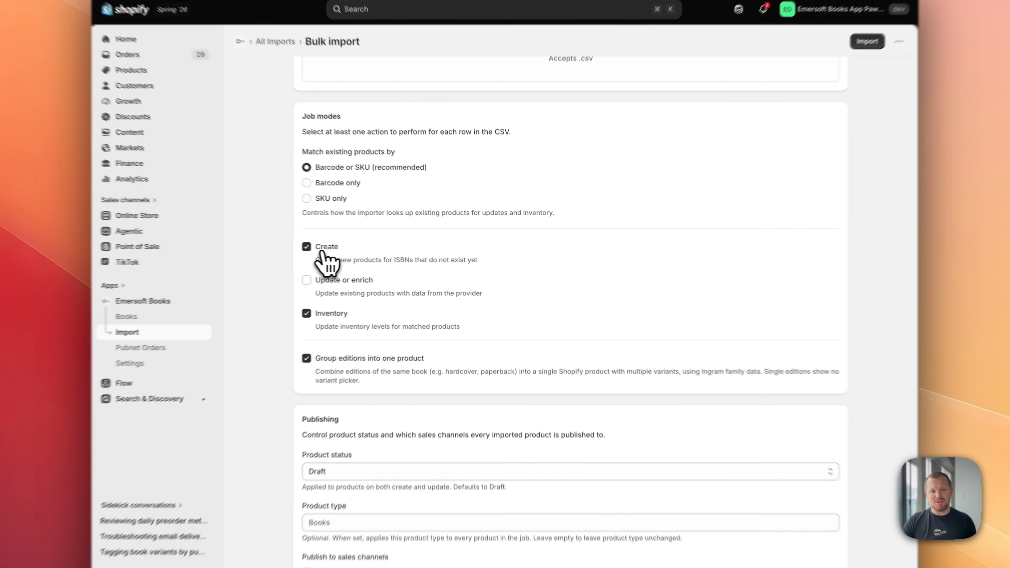
left_click(352, 248)
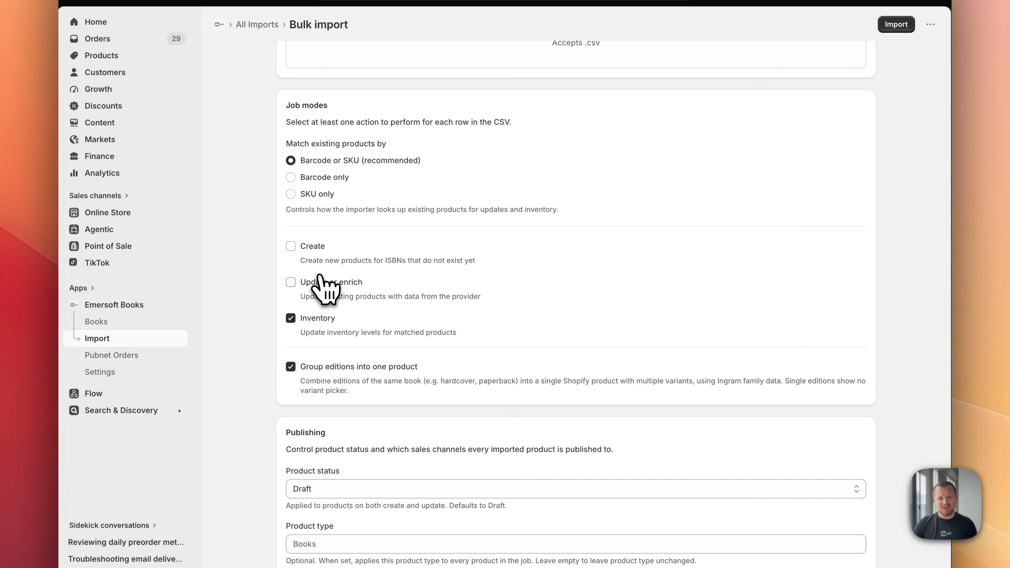
left_click(363, 273)
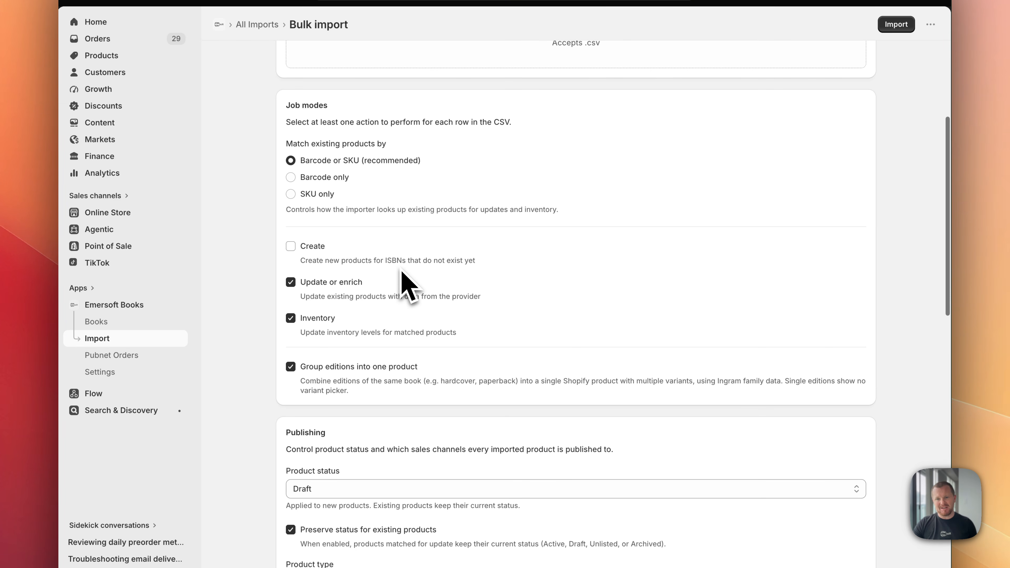
- Toggle the Inventory and Group editions into one product options off and back on
scroll(403, 276, "down", 1)
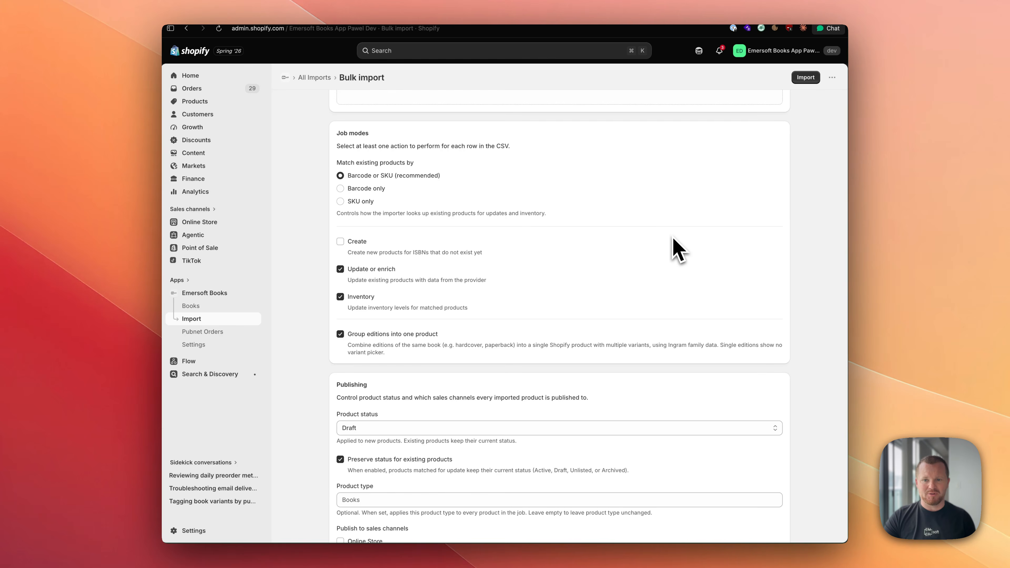
scroll(672, 238, "down", 1)
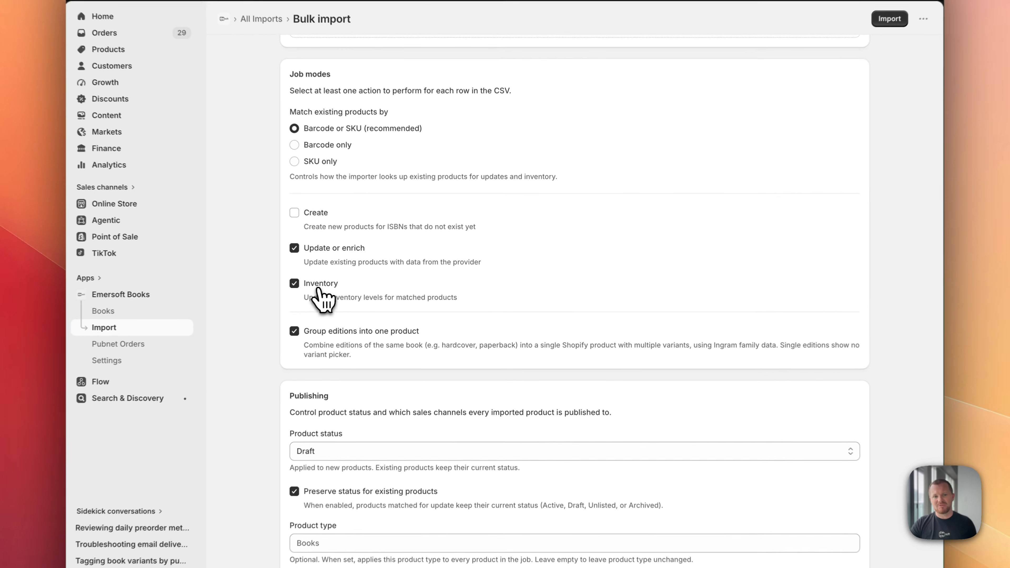
left_click(355, 287)
left_click(355, 286)
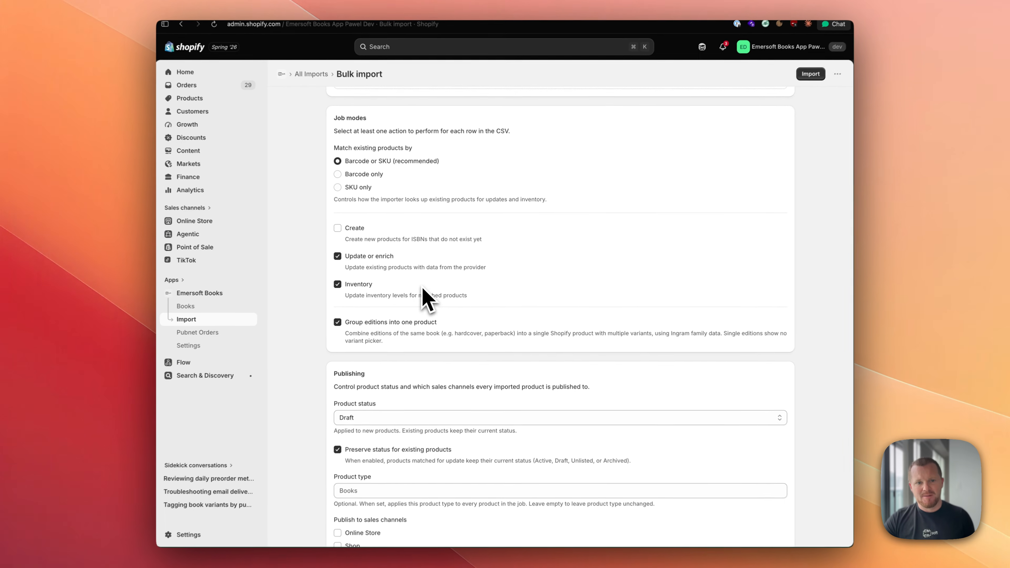
scroll(399, 287, "down", 1)
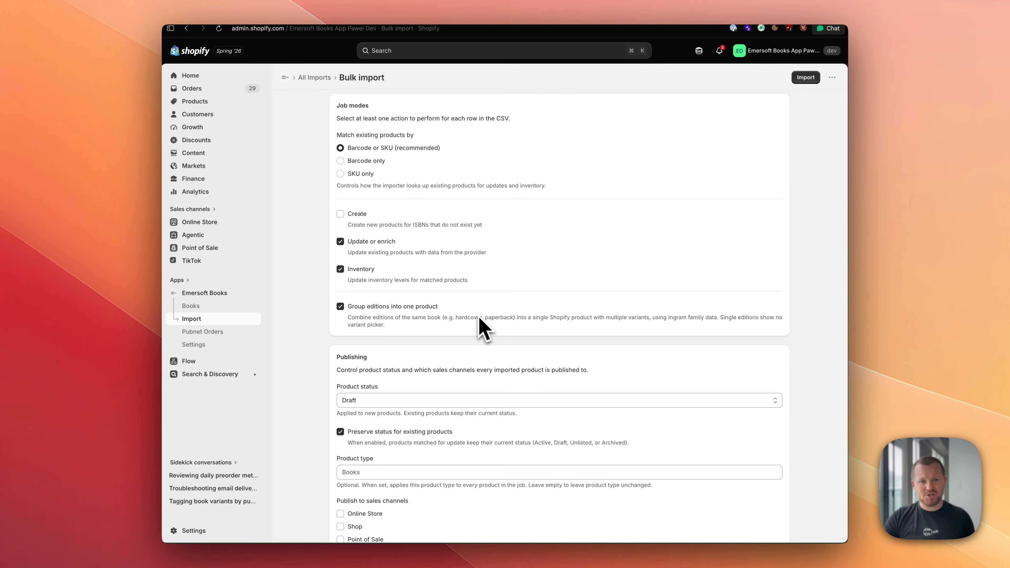
left_click(402, 315)
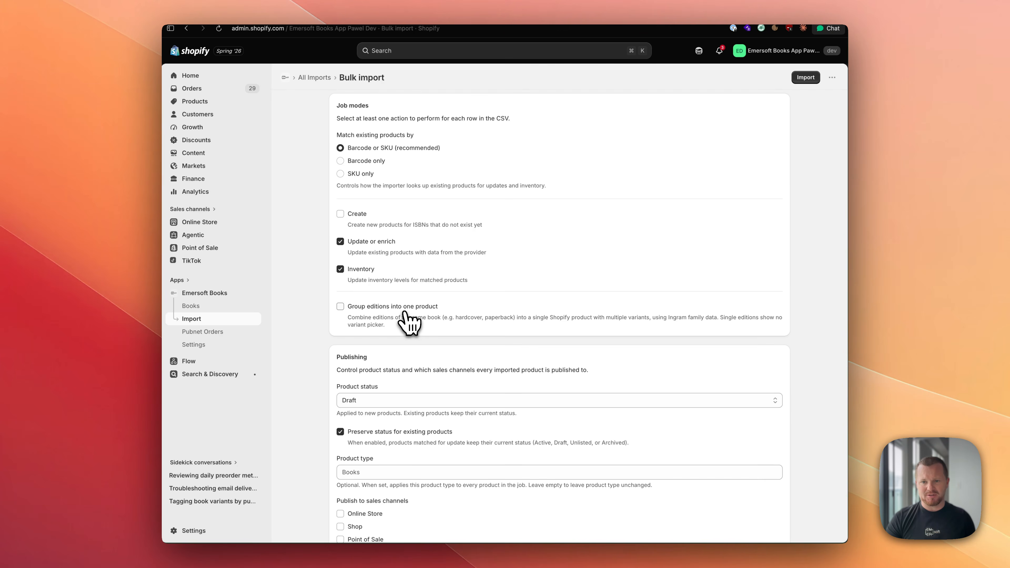
left_click(405, 314)
- Set the product status in the bulk import's publishing settings to Active
scroll(405, 318, "down", 2)
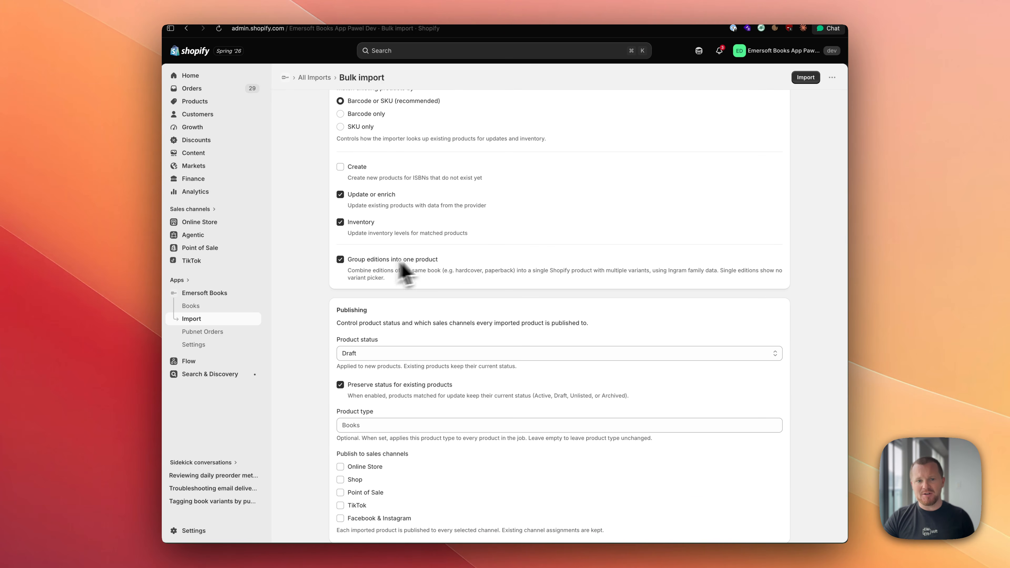
scroll(562, 248, "down", 1)
scroll(561, 246, "down", 1)
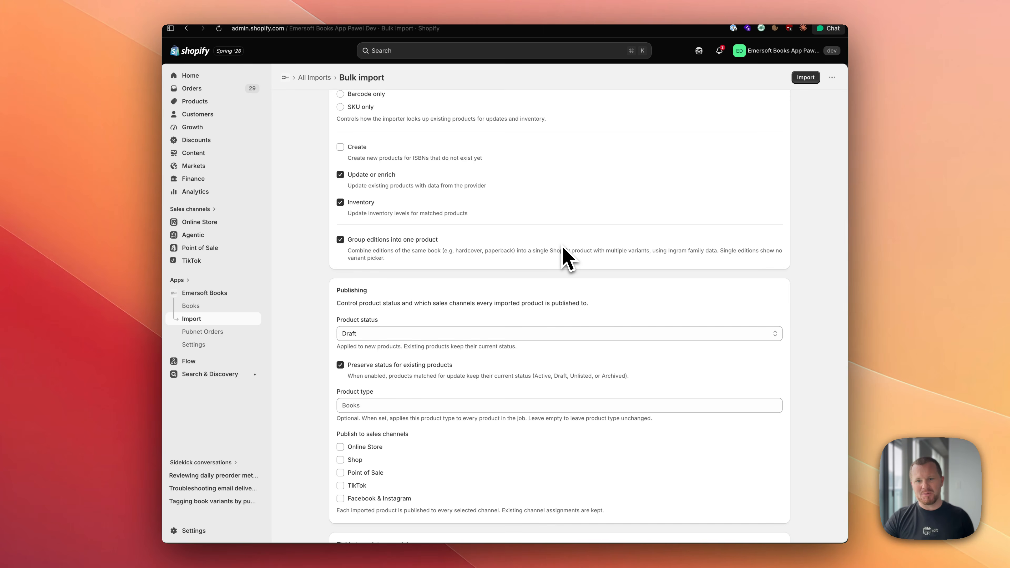
scroll(473, 253, "down", 3)
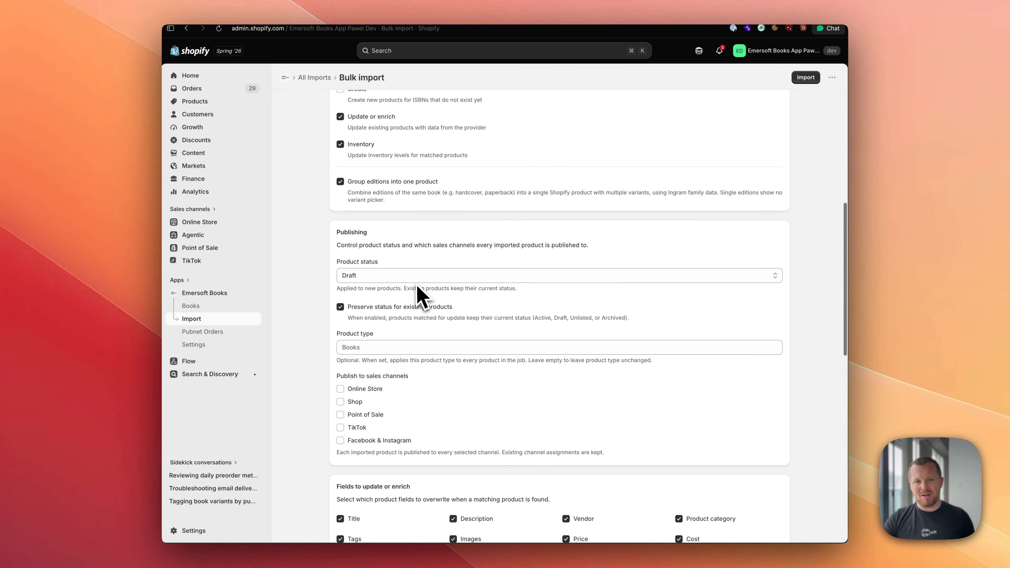
scroll(384, 262, "down", 2)
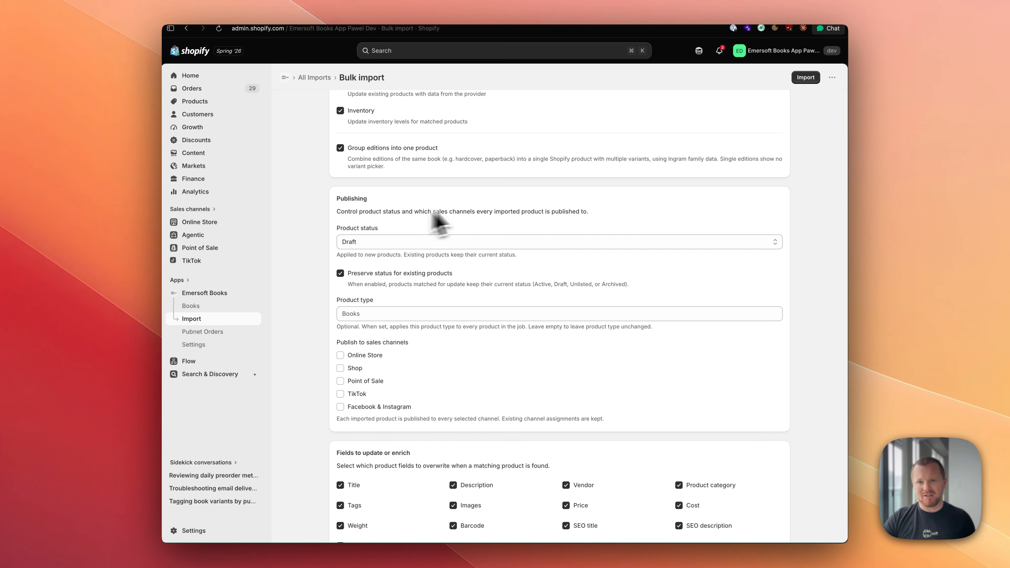
scroll(477, 214, "down", 1)
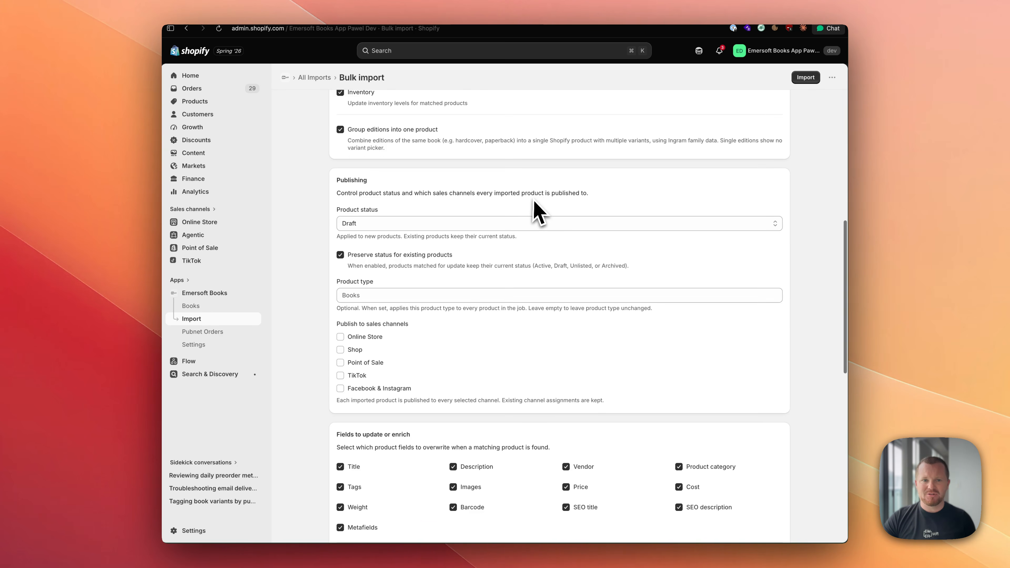
left_click(406, 224)
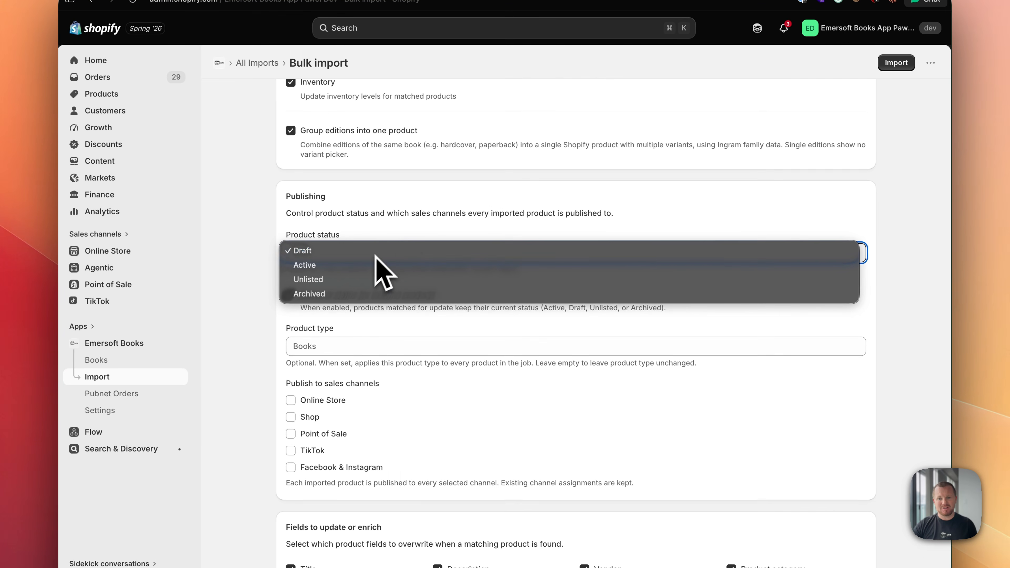
left_click(443, 204)
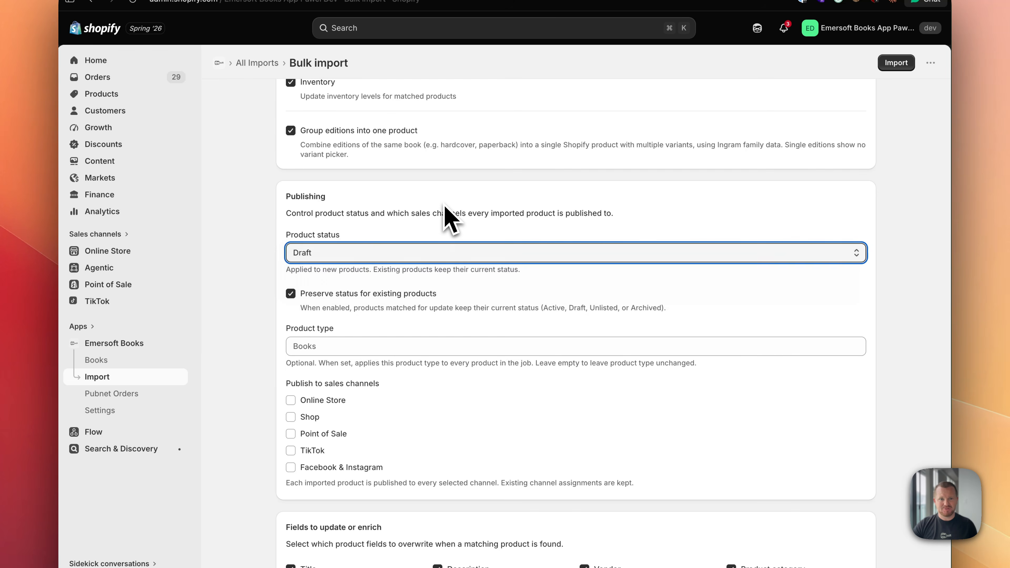
left_click(335, 252)
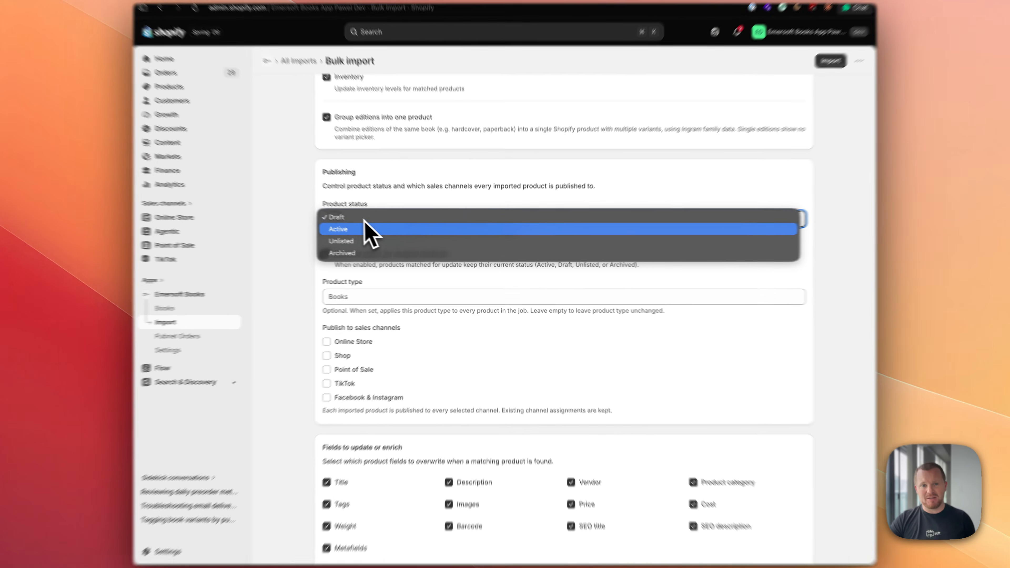
left_click(365, 228)
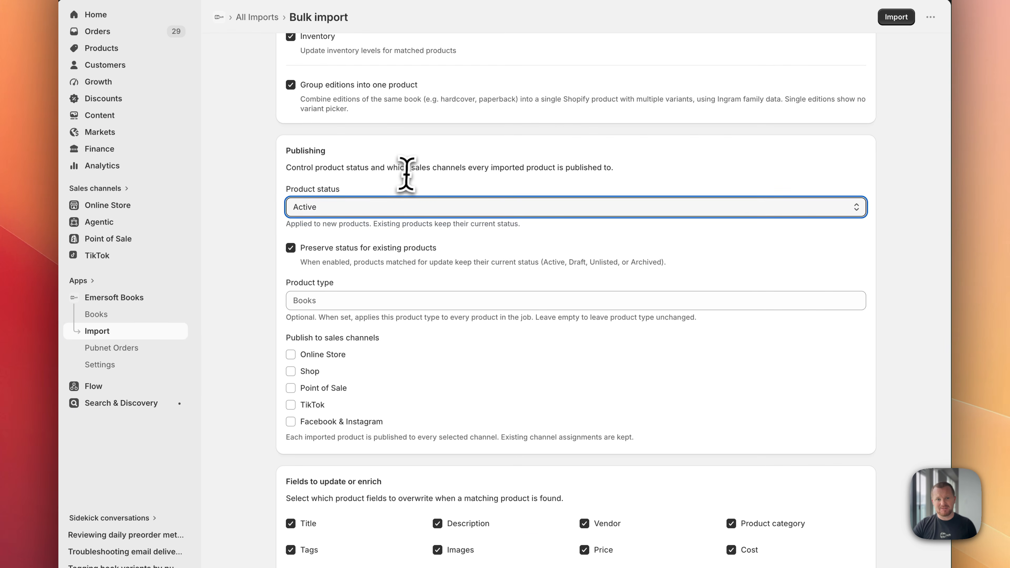
scroll(425, 191, "down", 2)
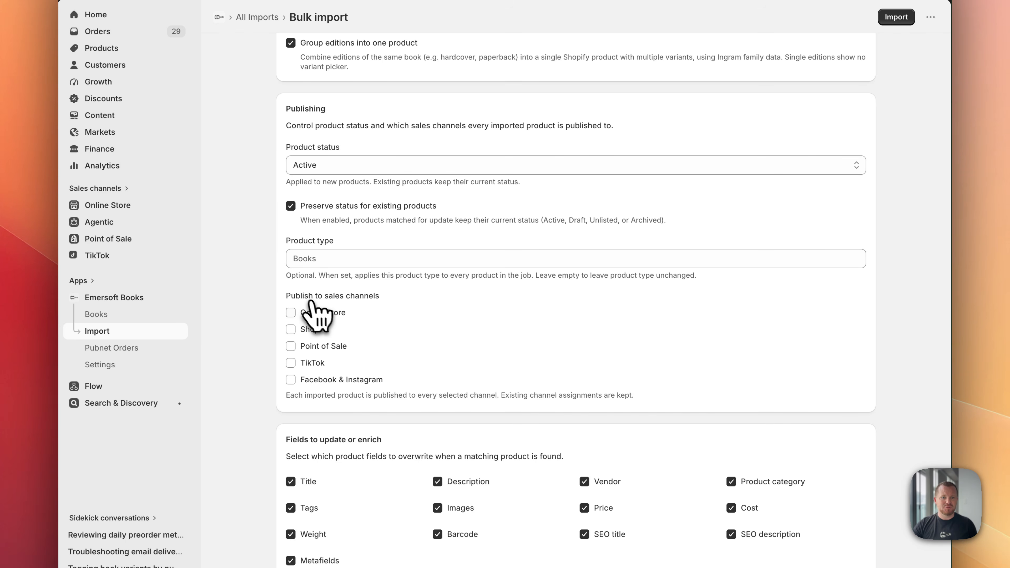
- Try selecting the sales channels from Online Store through Facebook & Instagram for publishing, and clear all of them again
left_click(314, 312)
left_click(312, 330)
left_click(314, 346)
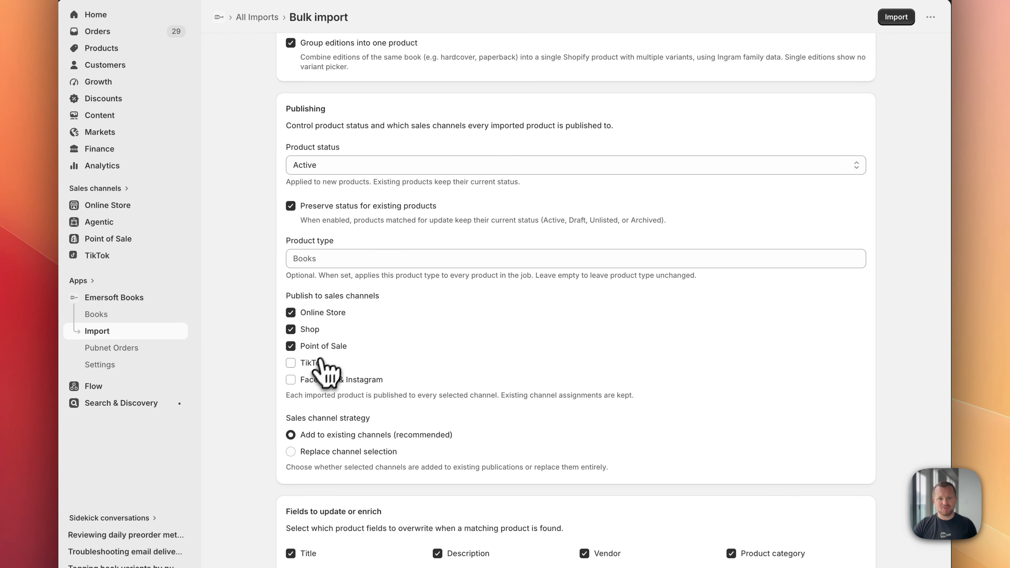
left_click(313, 363)
left_click(316, 380)
left_click(318, 380)
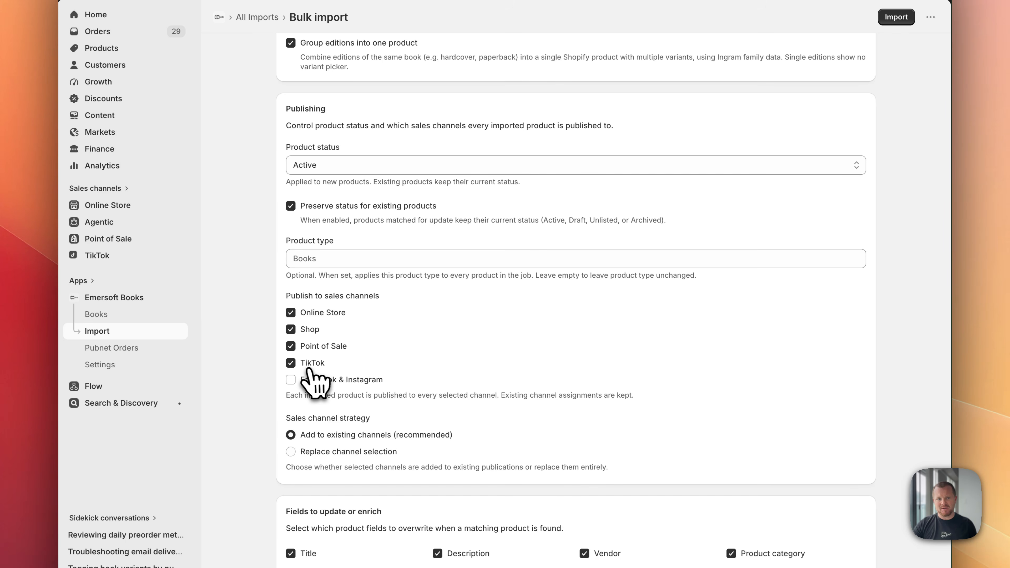
left_click(318, 363)
left_click(317, 346)
left_click(314, 329)
left_click(316, 313)
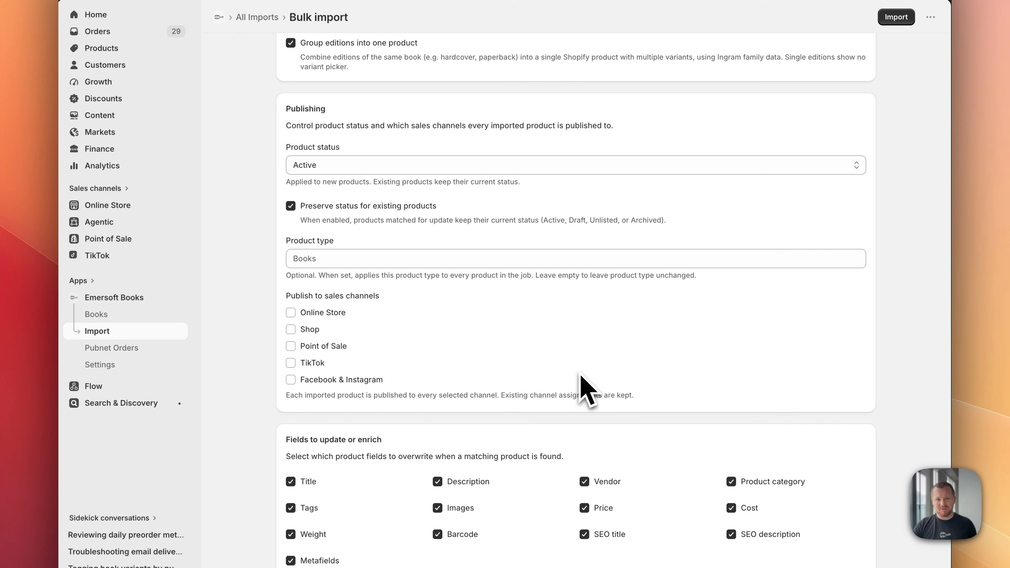
- Publish the imported products to Online Store, and toggle Preserve status for existing products off and back on
left_click(331, 314)
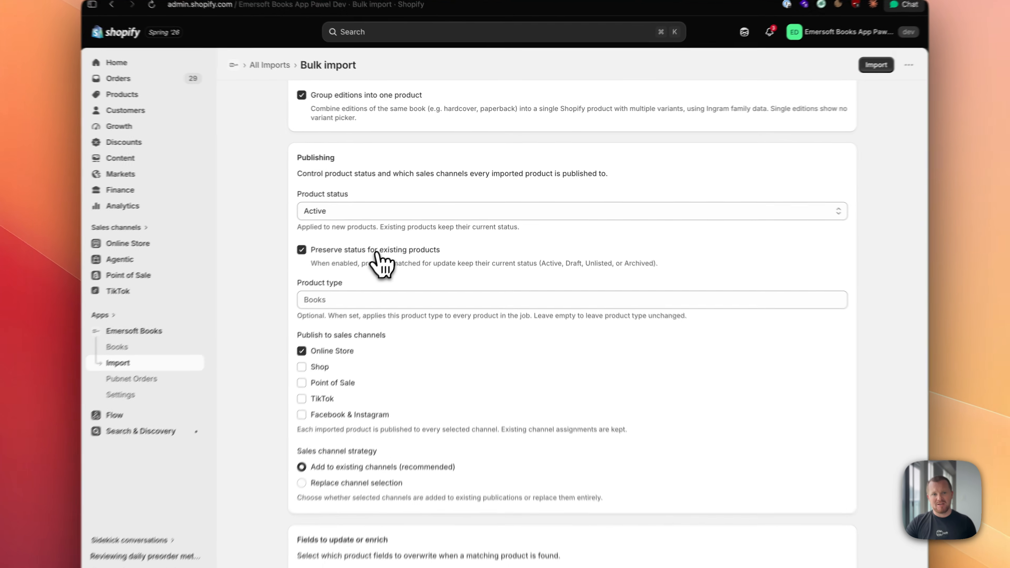
left_click(398, 228)
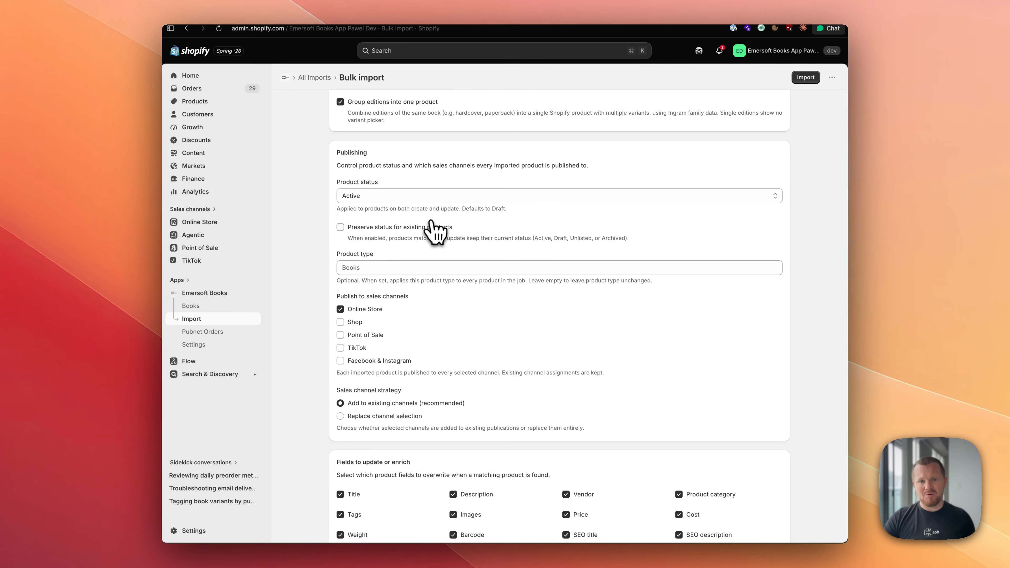
left_click(427, 227)
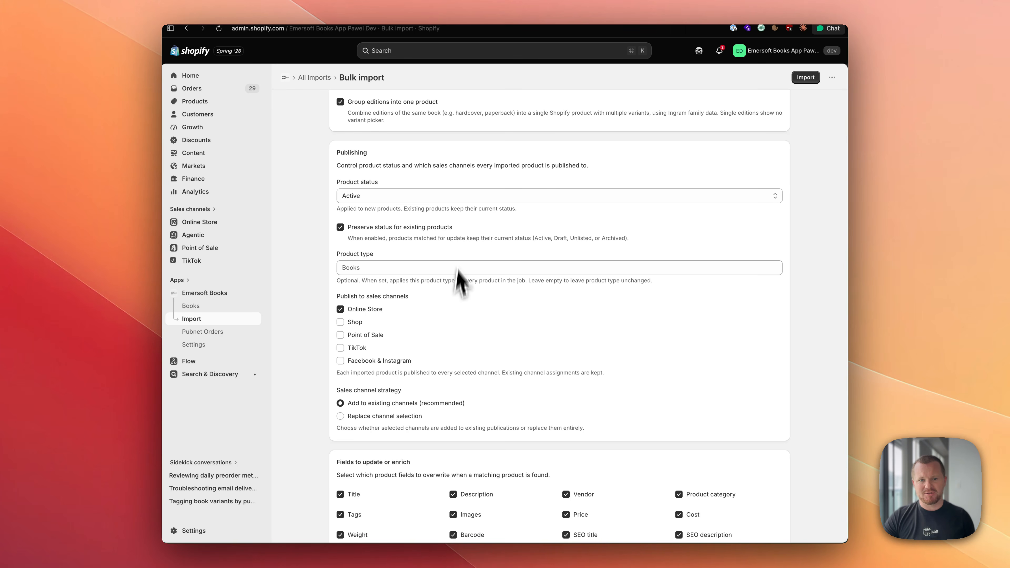
- Switch the sales channel strategy to Replace channel selection and back to Add to existing channels
scroll(451, 316, "down", 3)
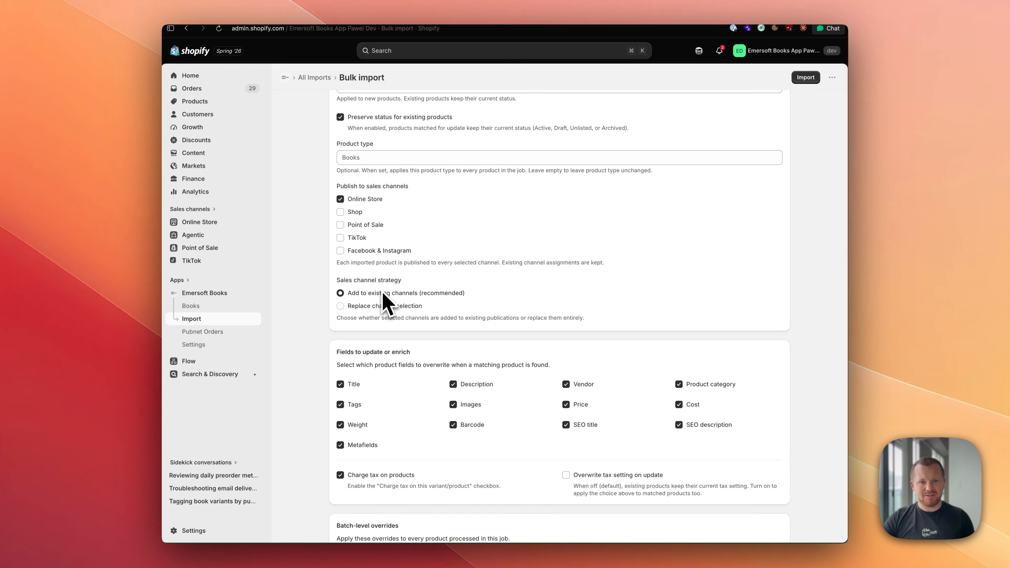
left_click(382, 305)
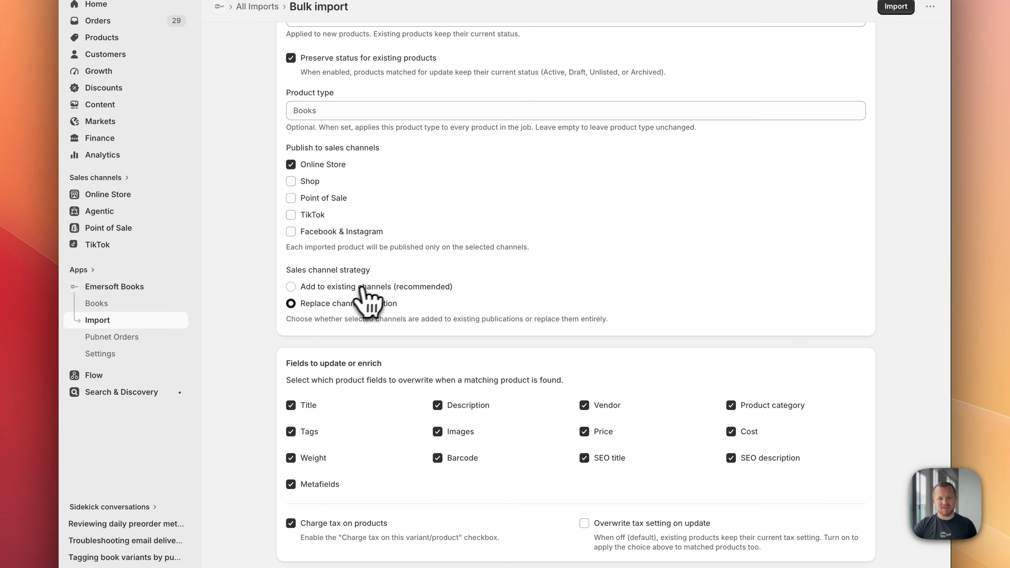
left_click(363, 288)
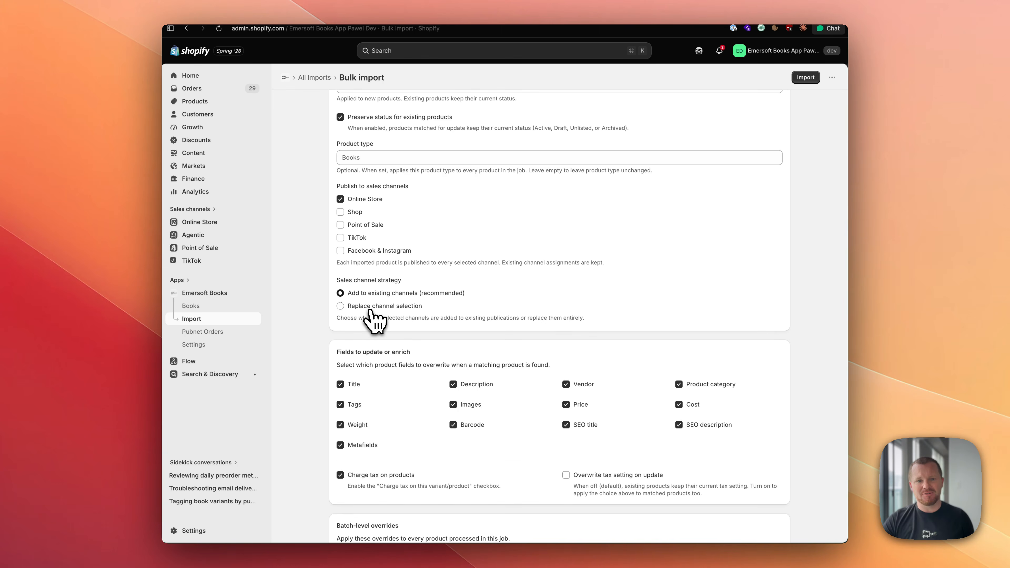
- Exclude Description, Vendor, Product category and Tags from the fields to update or enrich, toggling Title off and back on
scroll(377, 323, "down", 5)
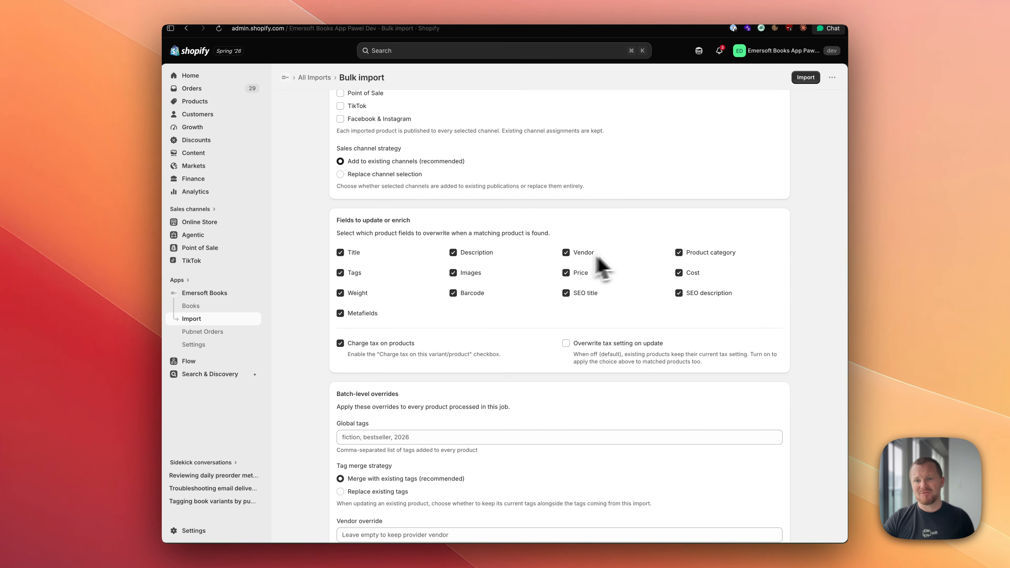
scroll(564, 293, "down", 1)
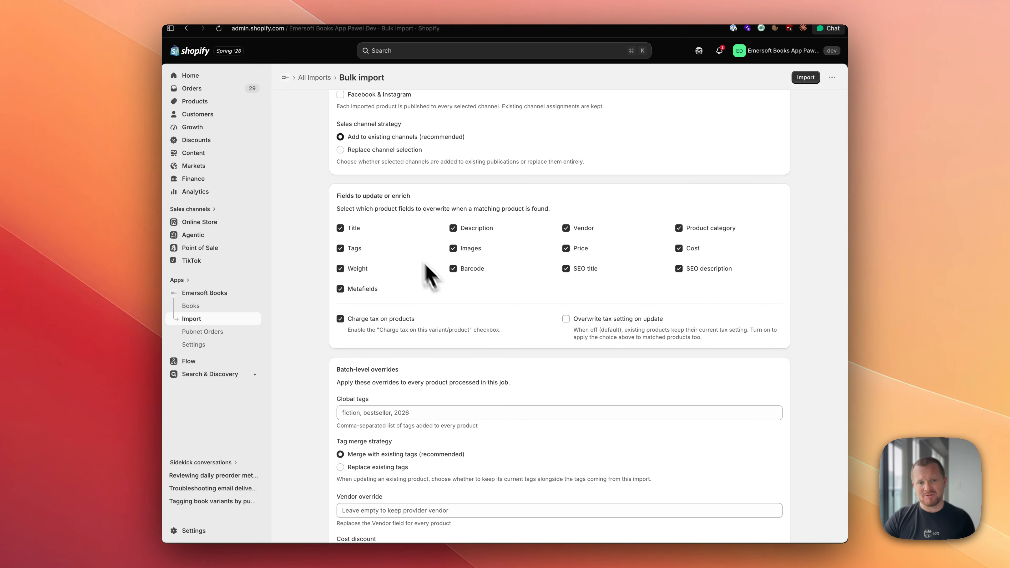
left_click(483, 230)
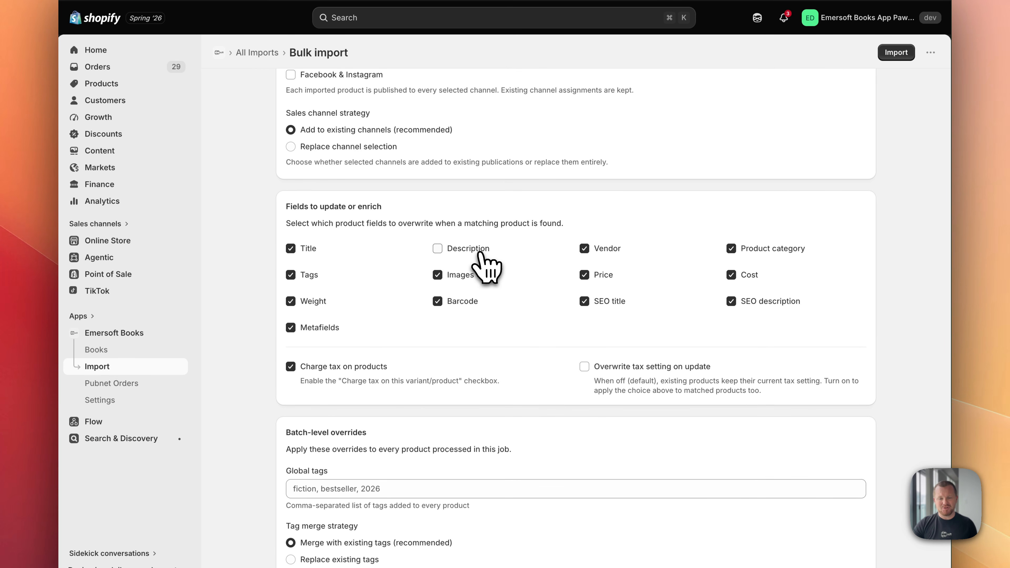
left_click(307, 249)
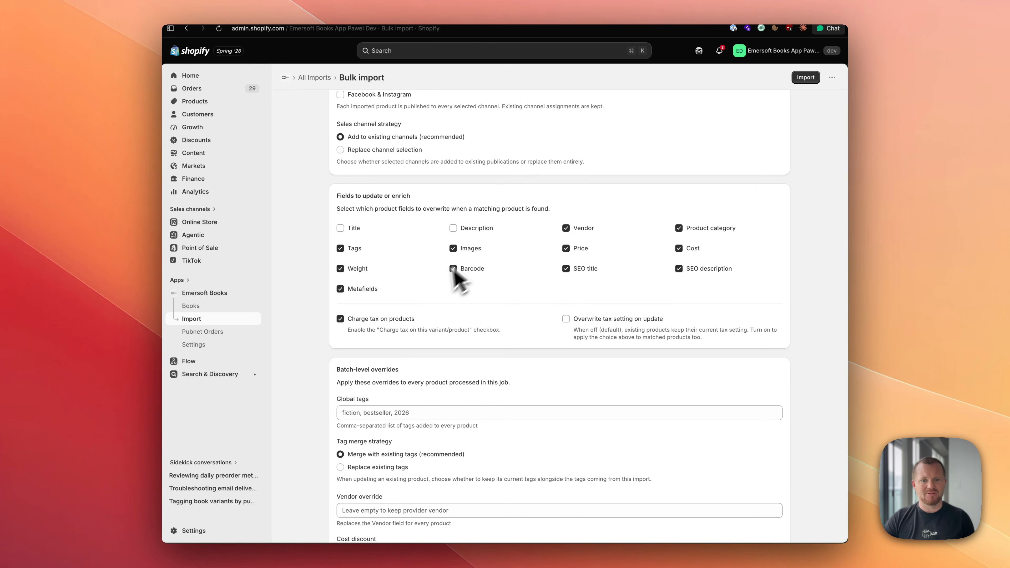
scroll(469, 262, "down", 1)
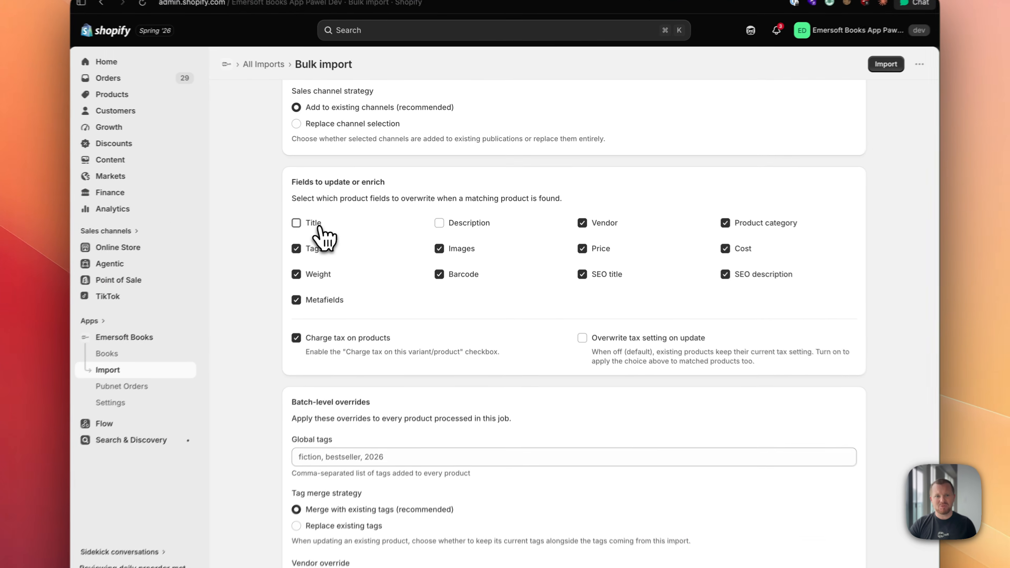
left_click(353, 203)
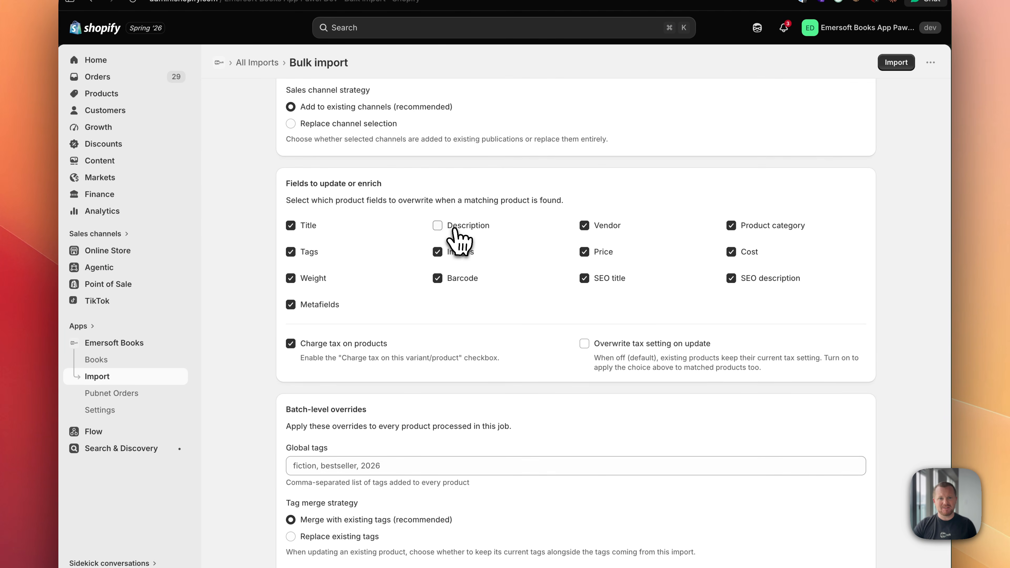
left_click(472, 203)
left_click(468, 229)
left_click(593, 227)
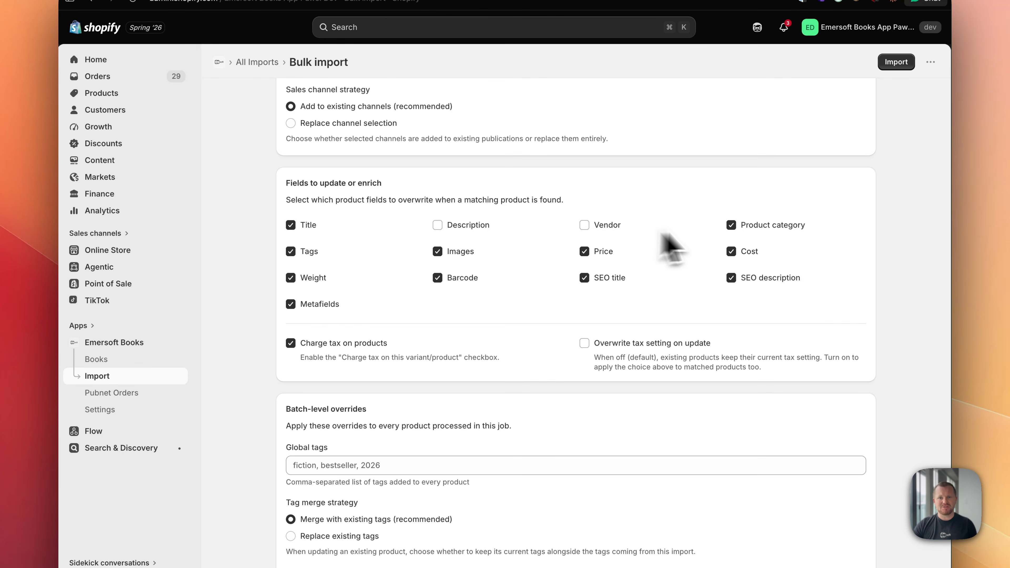
left_click(733, 226)
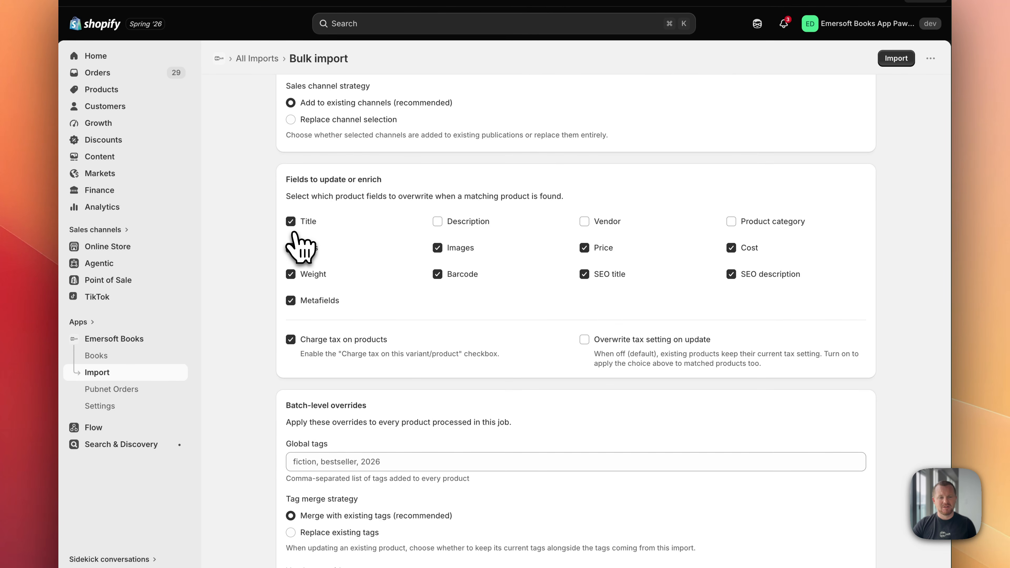
left_click(290, 248)
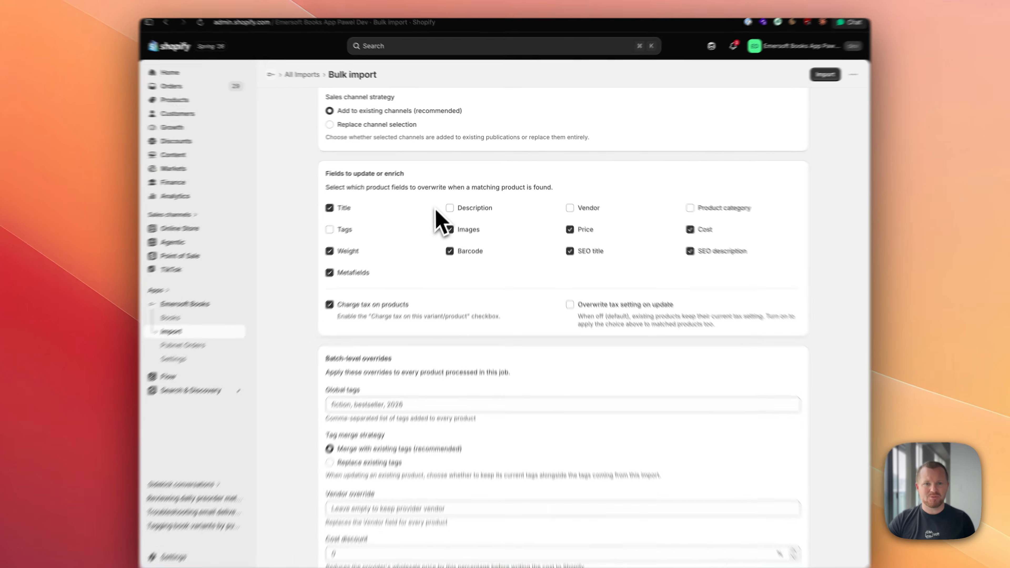
- Include Description, Vendor, Product category and Tags again in the fields to update or enrich
left_click(453, 203)
left_click(584, 227)
left_click(732, 228)
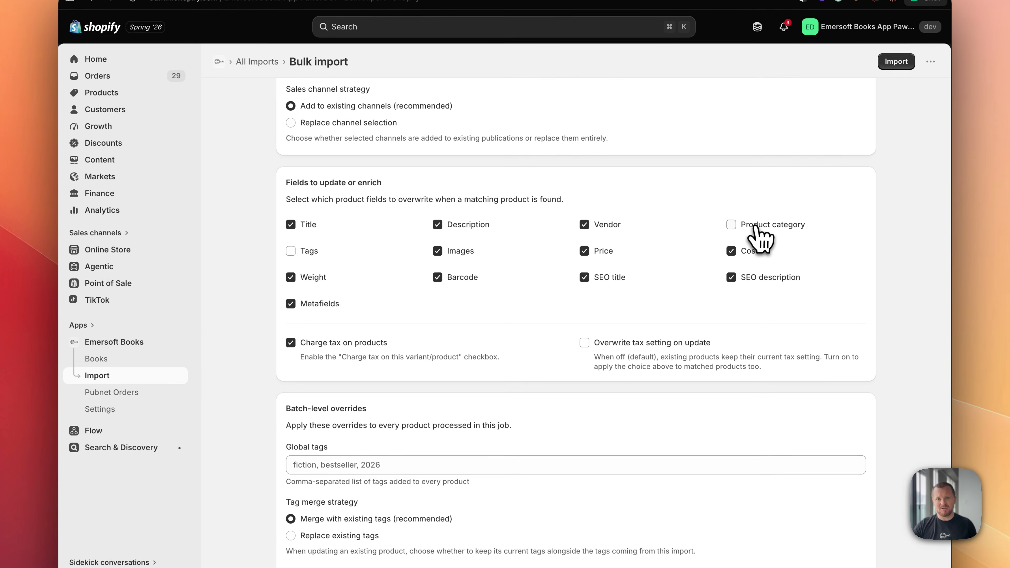
left_click(297, 243)
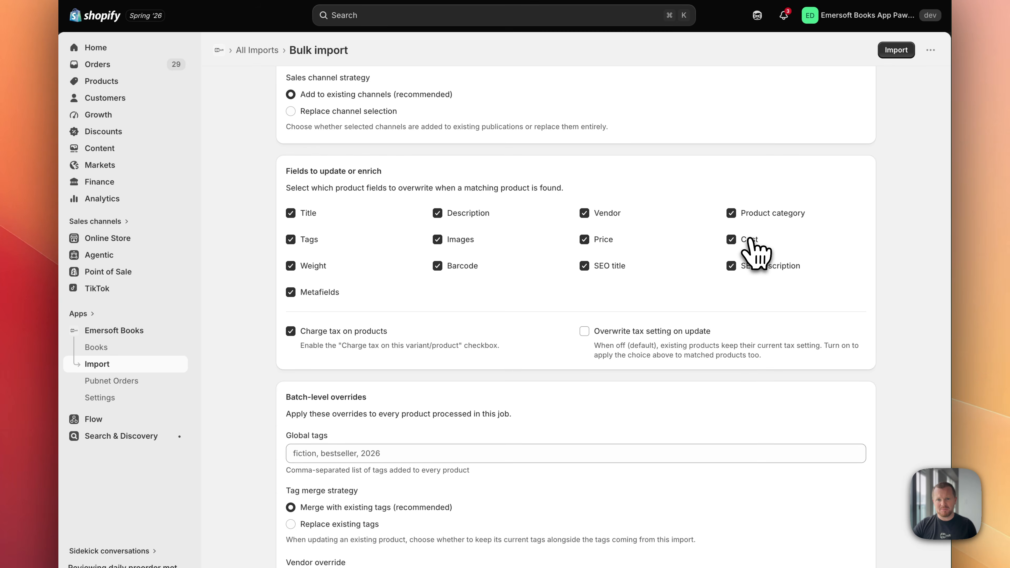
- Exclude every product field except Cost from the fields to update or enrich
left_click(582, 238)
left_click(461, 241)
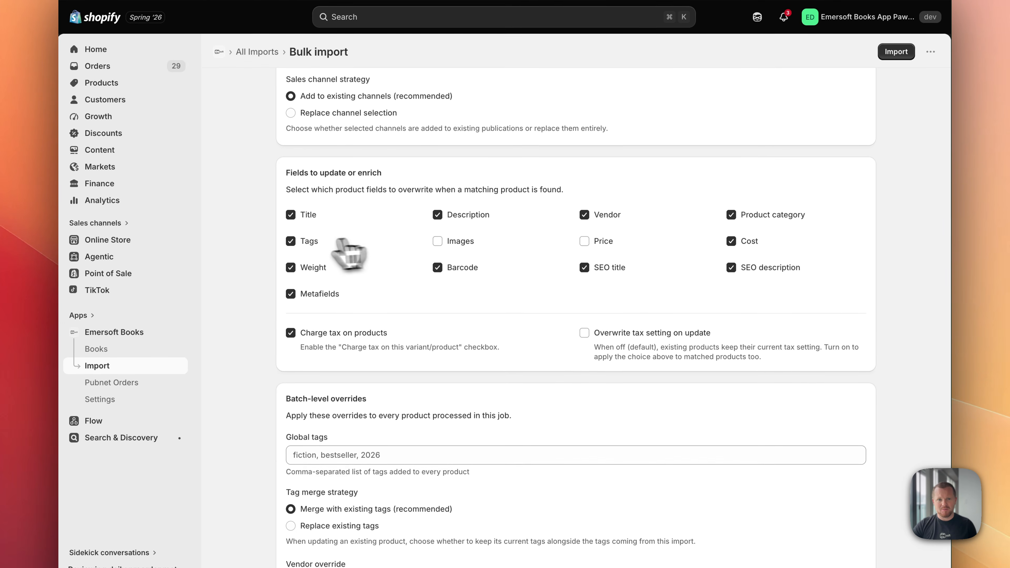
left_click(308, 241)
left_click(301, 216)
left_click(475, 222)
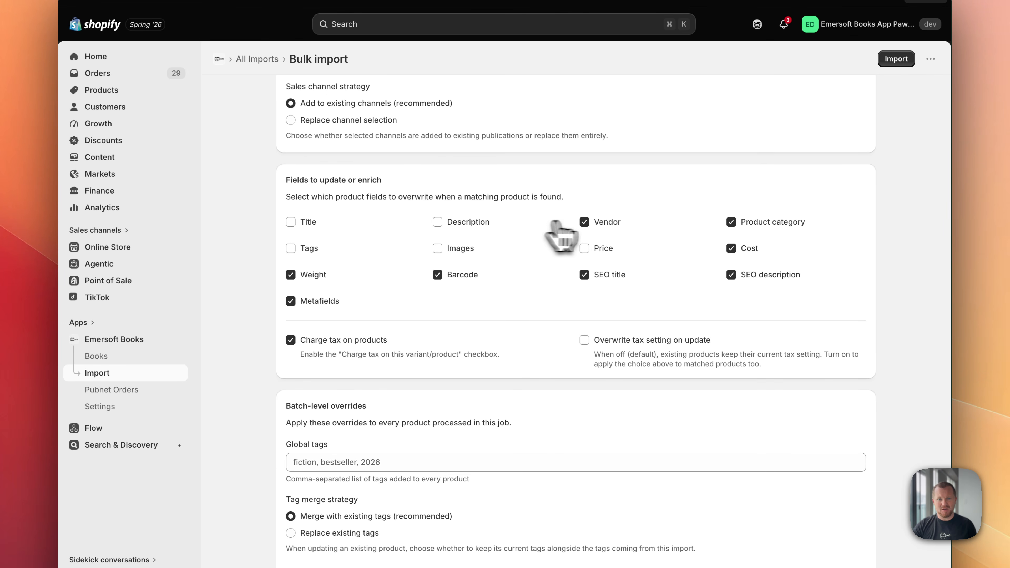
left_click(604, 221)
left_click(737, 216)
left_click(773, 269)
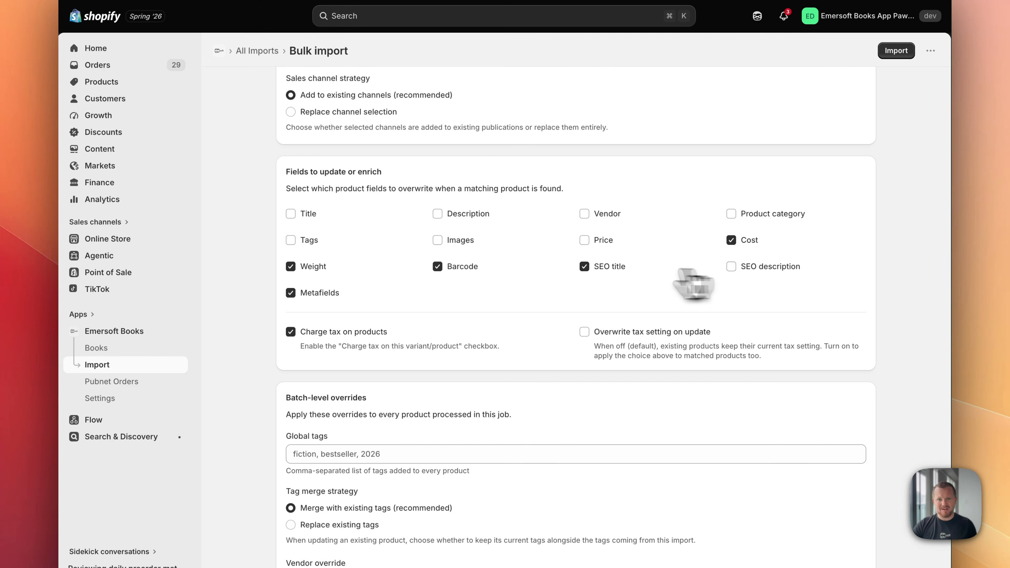
left_click(594, 270)
left_click(440, 254)
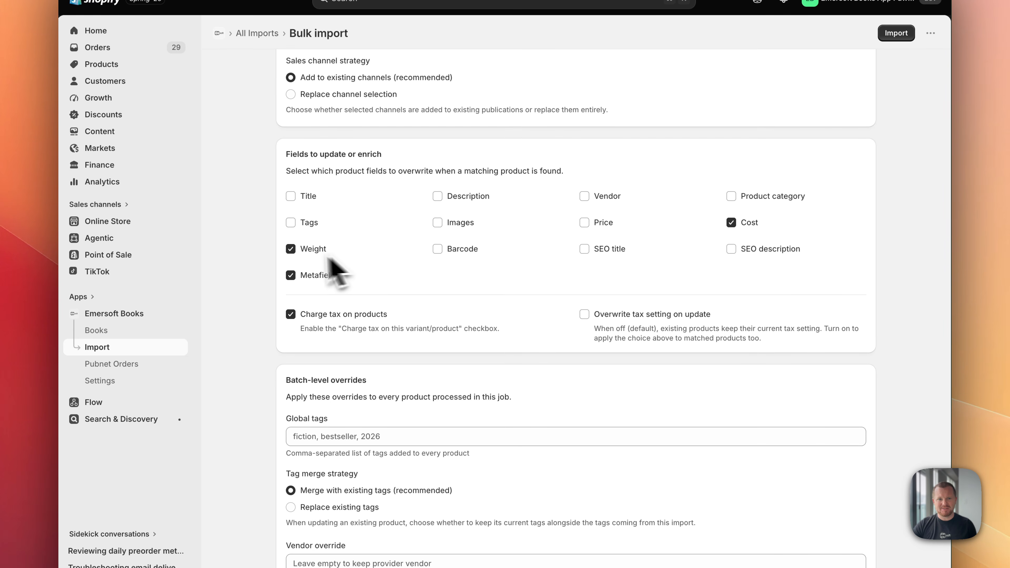
left_click(301, 256)
left_click(322, 277)
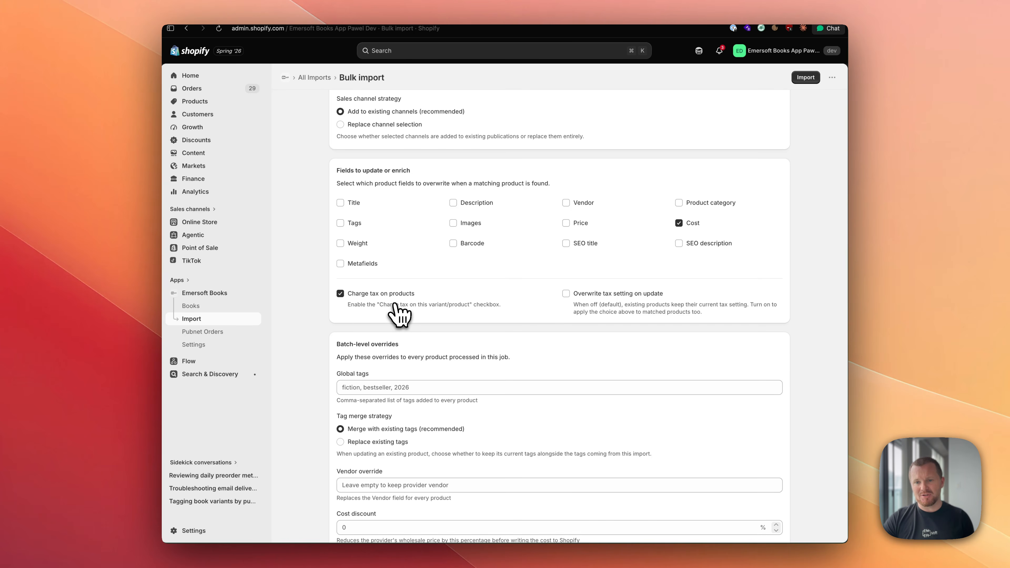
- Enable Overwrite tax setting on update and turn off Charge tax on products
scroll(397, 304, "down", 1)
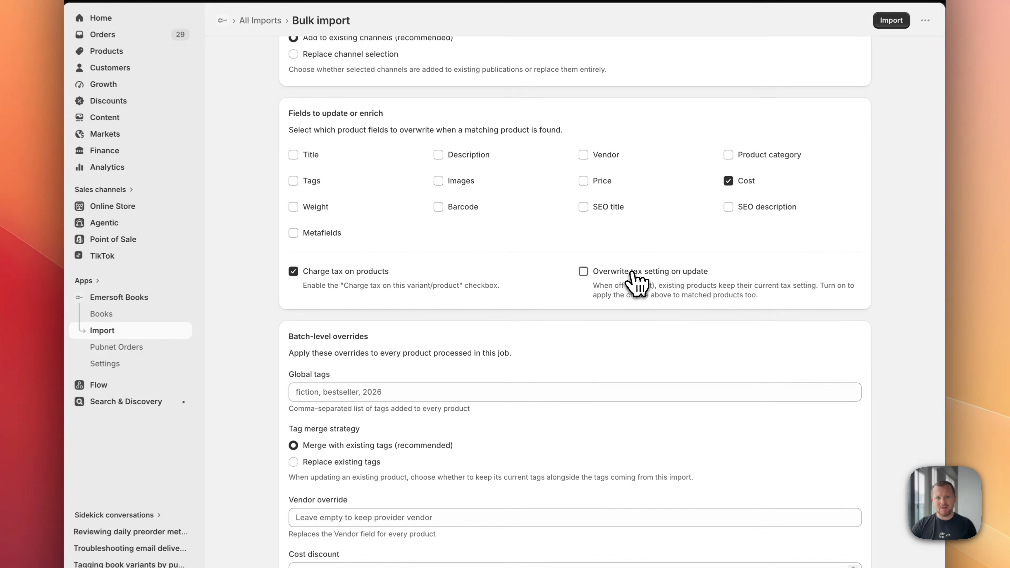
left_click(632, 271)
left_click(639, 271)
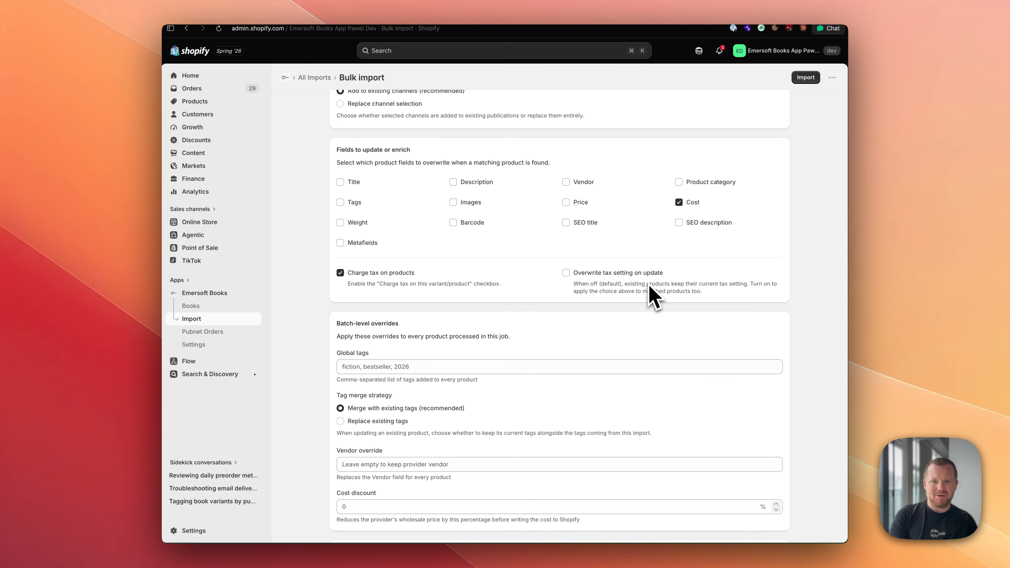
left_click(611, 276)
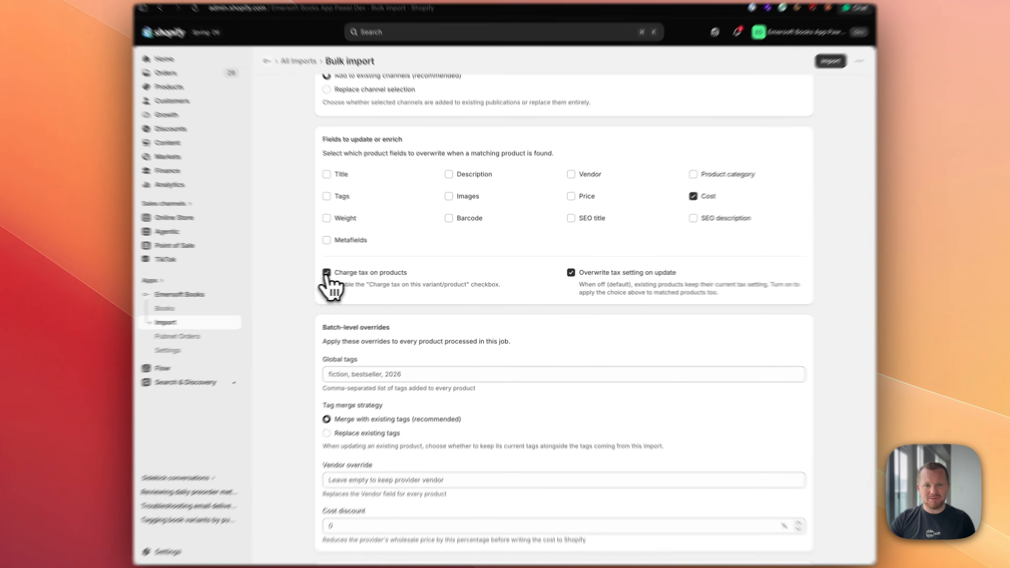
left_click(340, 273)
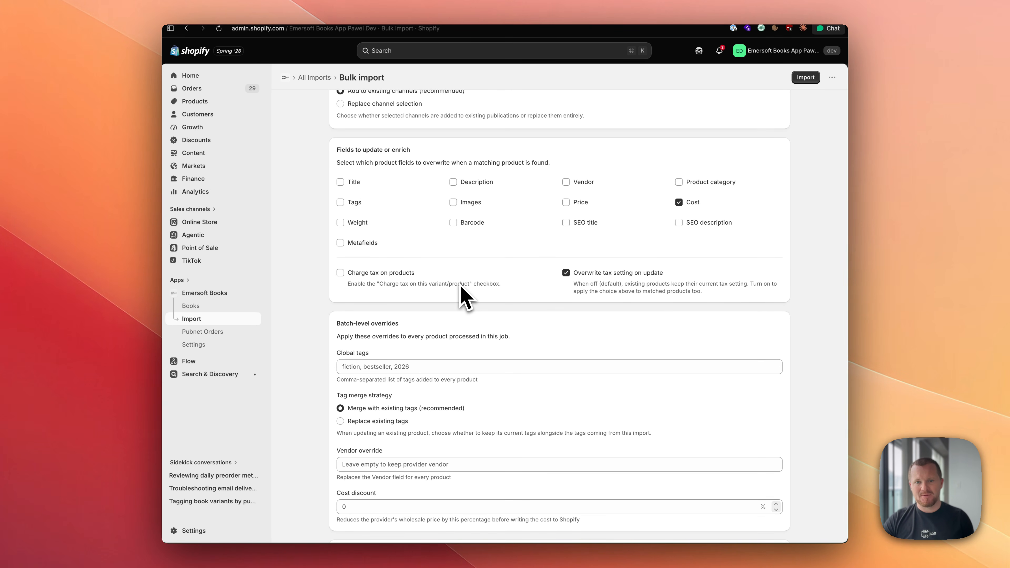
- Enter event-summer as the global tag in the batch-level overrides and clear it again
scroll(579, 274, "down", 5)
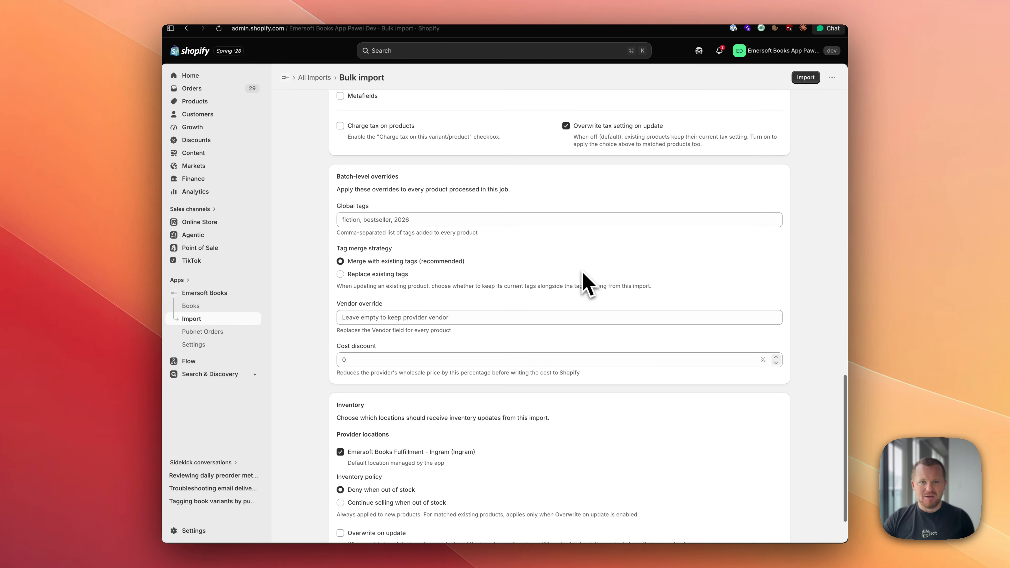
left_click(443, 219)
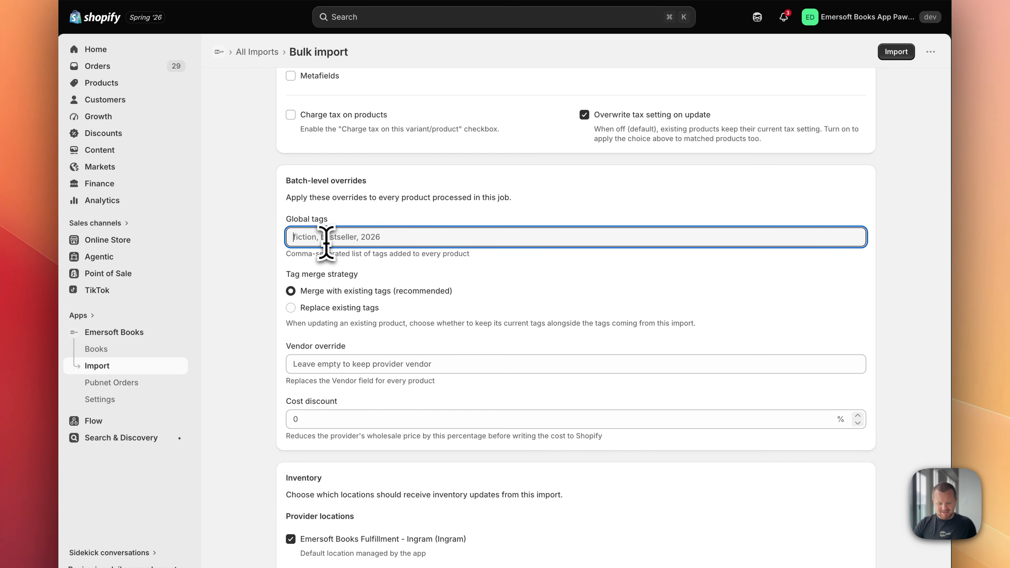
type("event-summer")
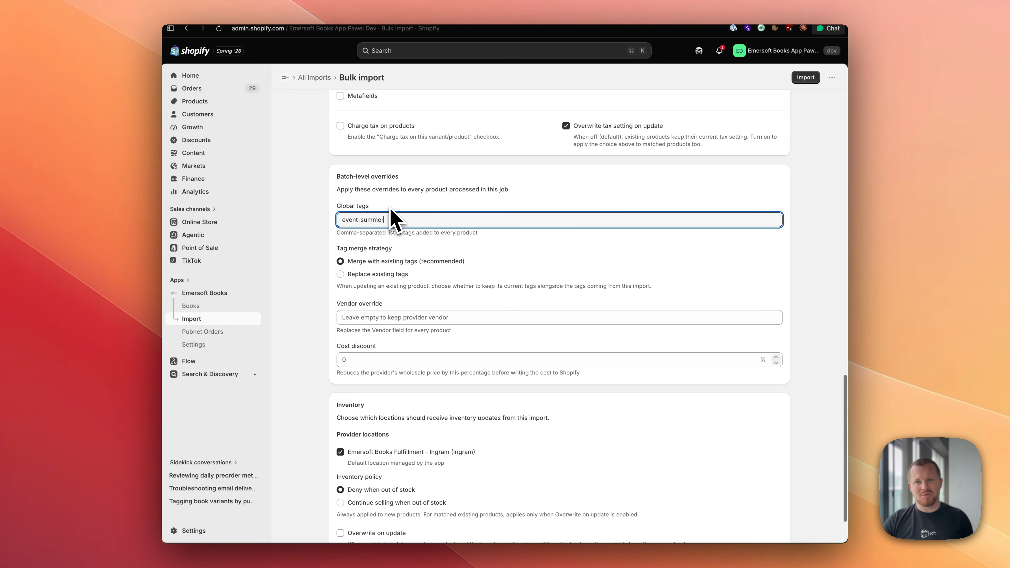
scroll(393, 219, "up", 15)
scroll(394, 218, "down", 15)
scroll(393, 218, "down", 2)
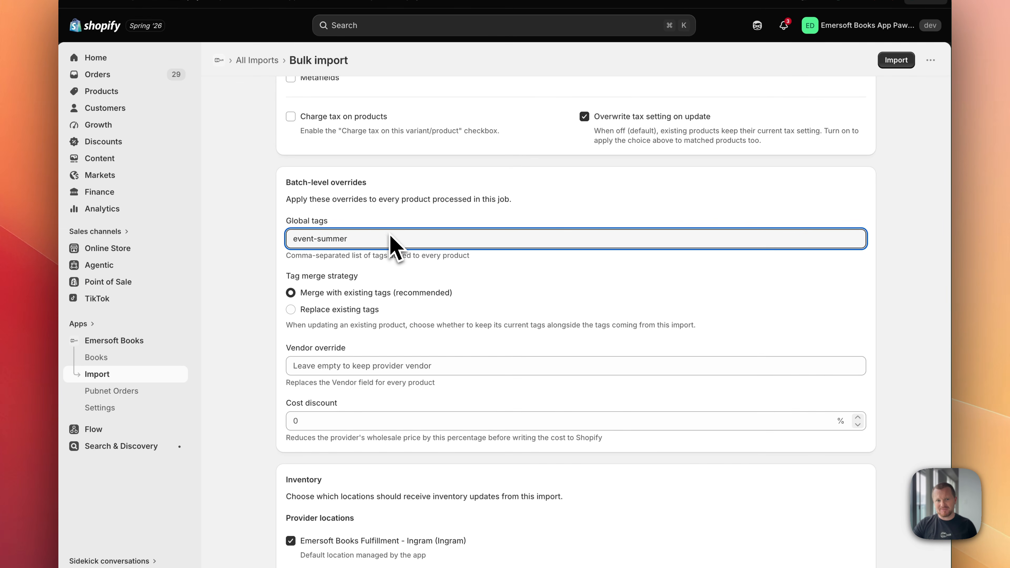
triple_click(383, 238)
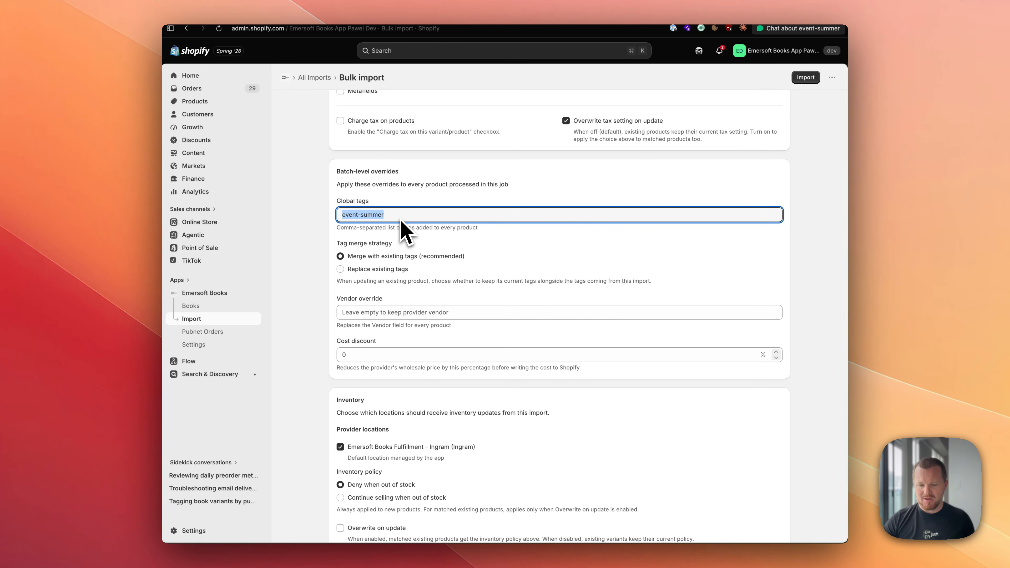
key("BackSpace")
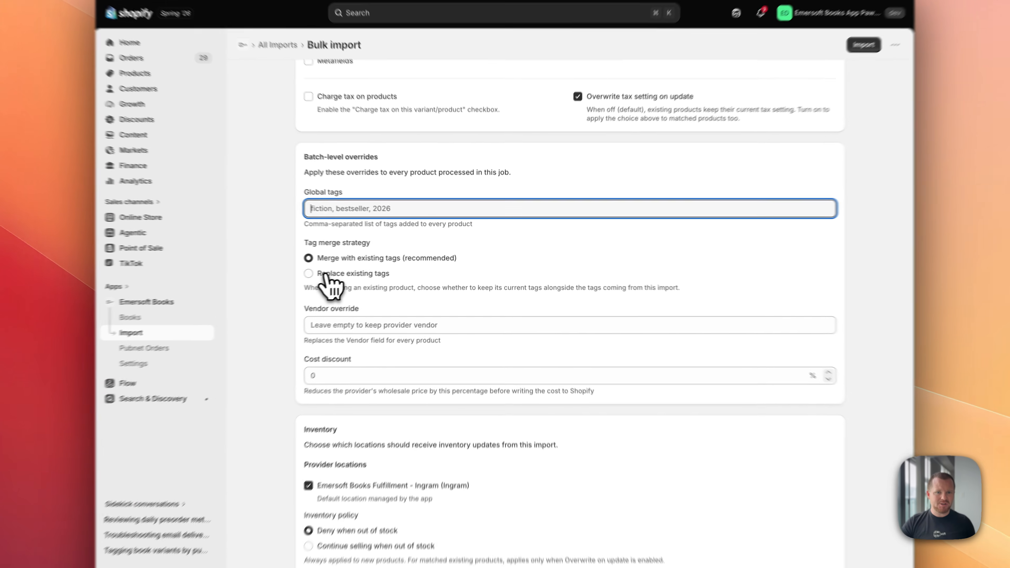
- Set the tag merge strategy to Replace existing tags and activate the empty Vendor override field
left_click(362, 269)
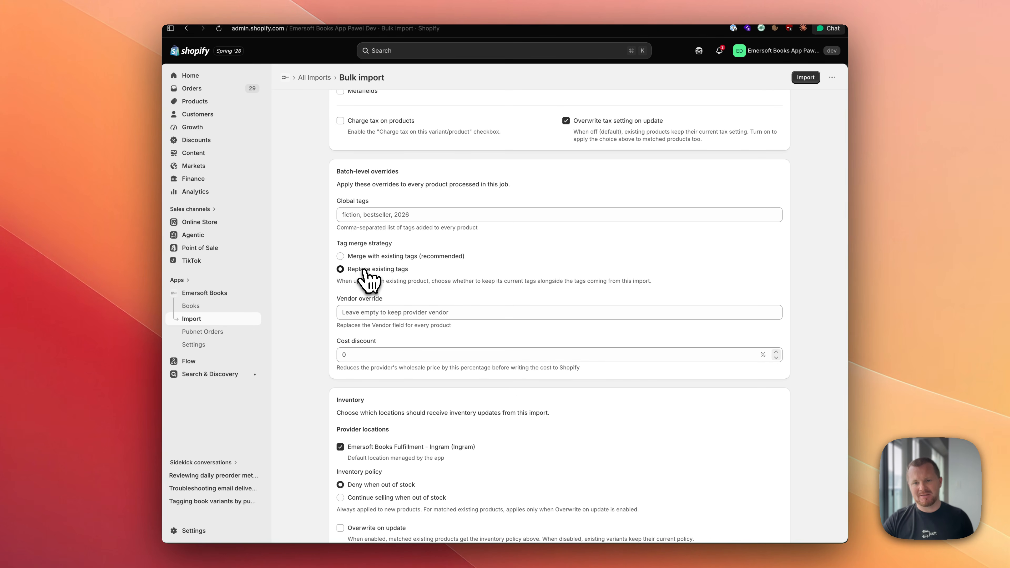
scroll(364, 279, "down", 1)
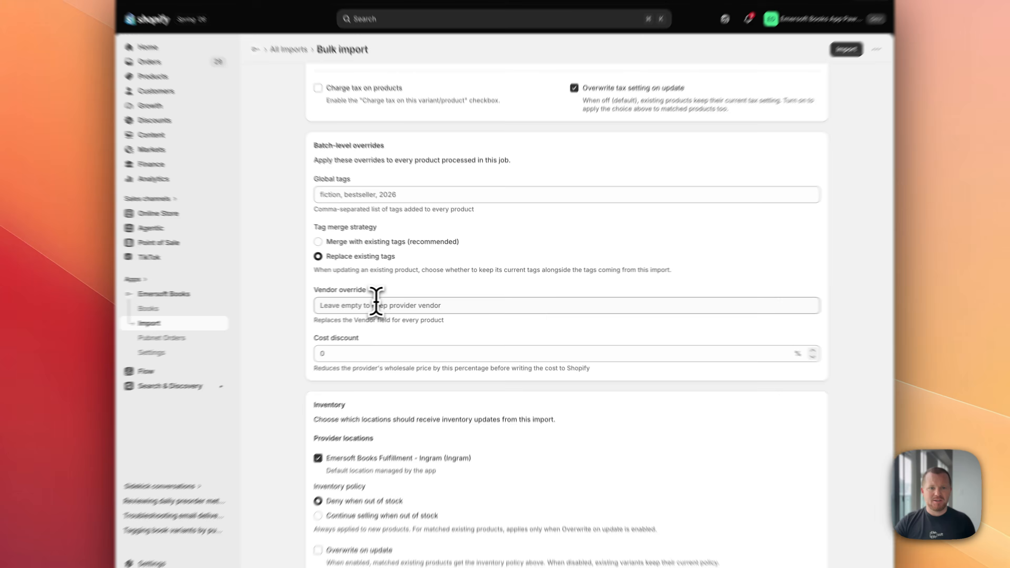
left_click(375, 303)
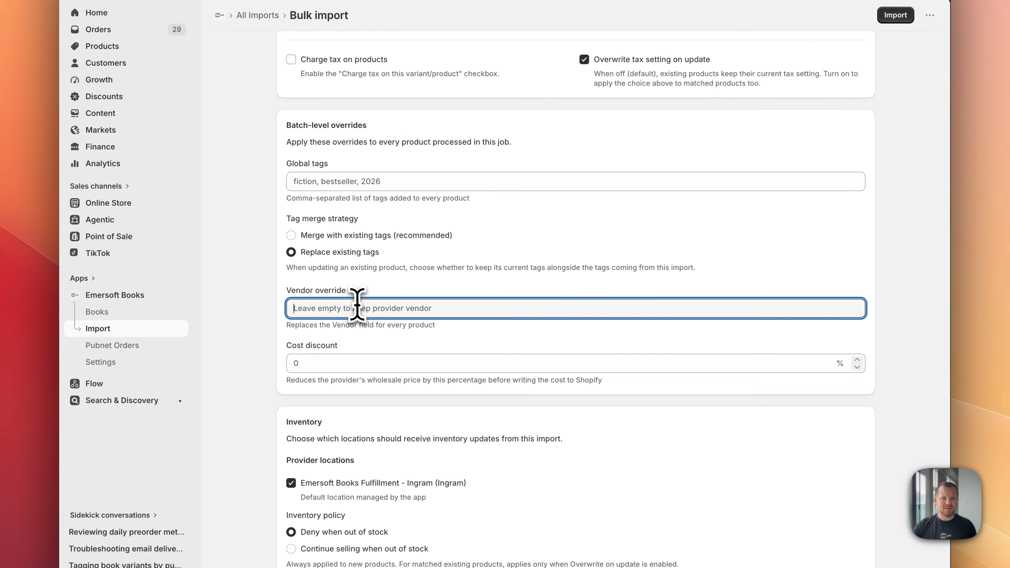
scroll(409, 299, "down", 1)
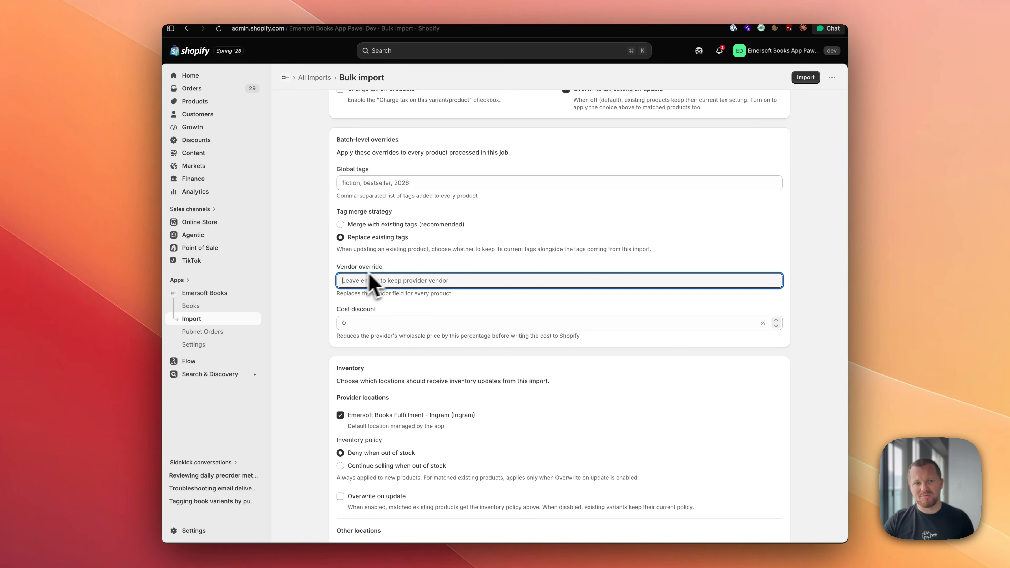
- Enter 50 as the cost discount percentage in the batch-level overrides and clear it again
scroll(589, 275, "down", 1)
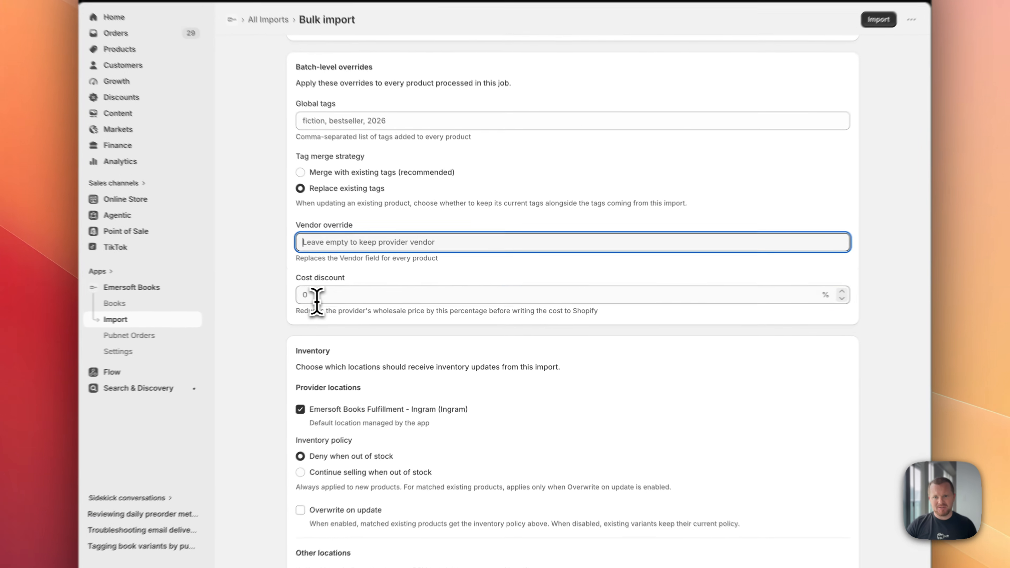
left_click(400, 293)
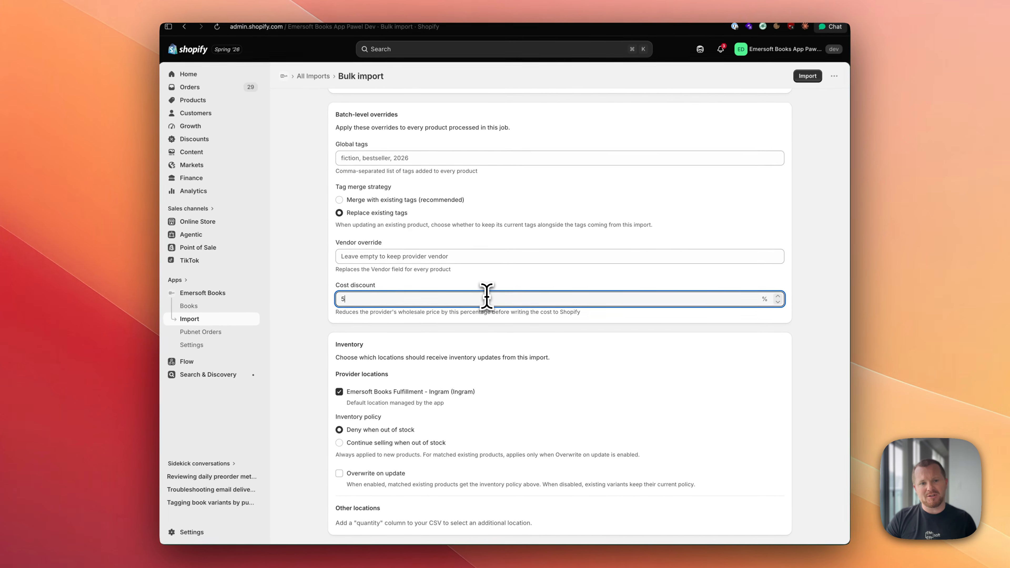
type("50")
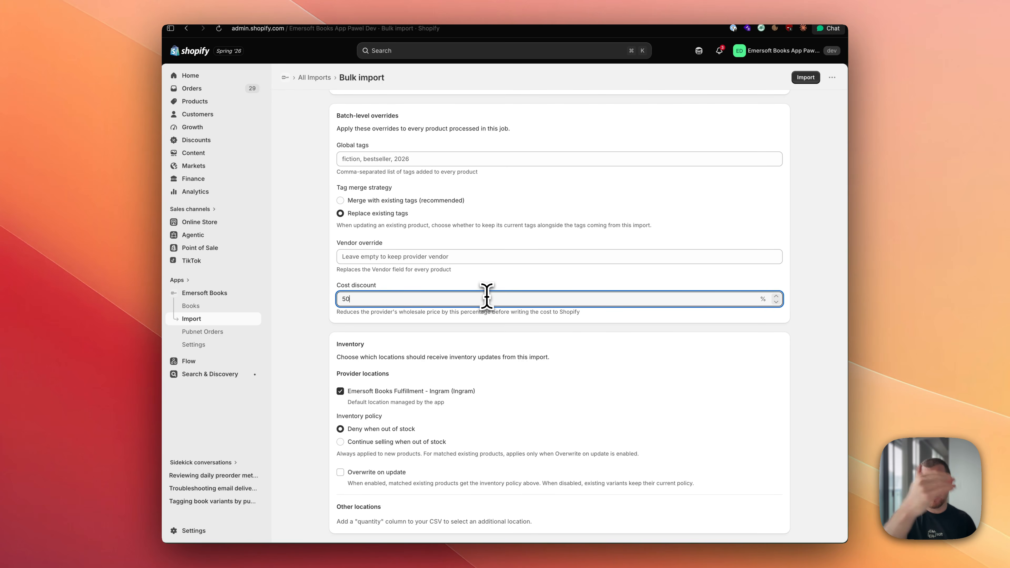
key("BackSpace")
key("BackSpace")
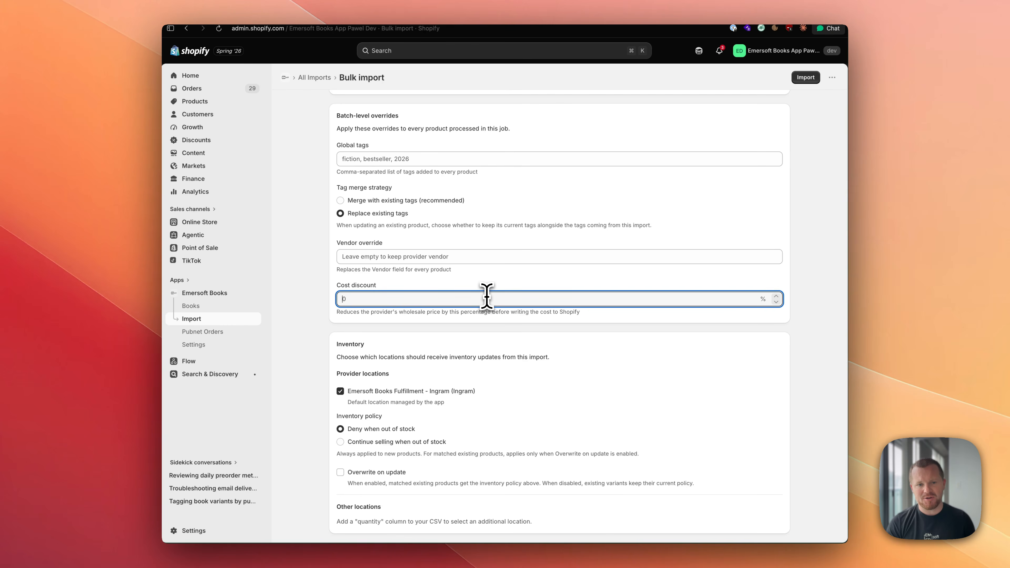
key("Escape")
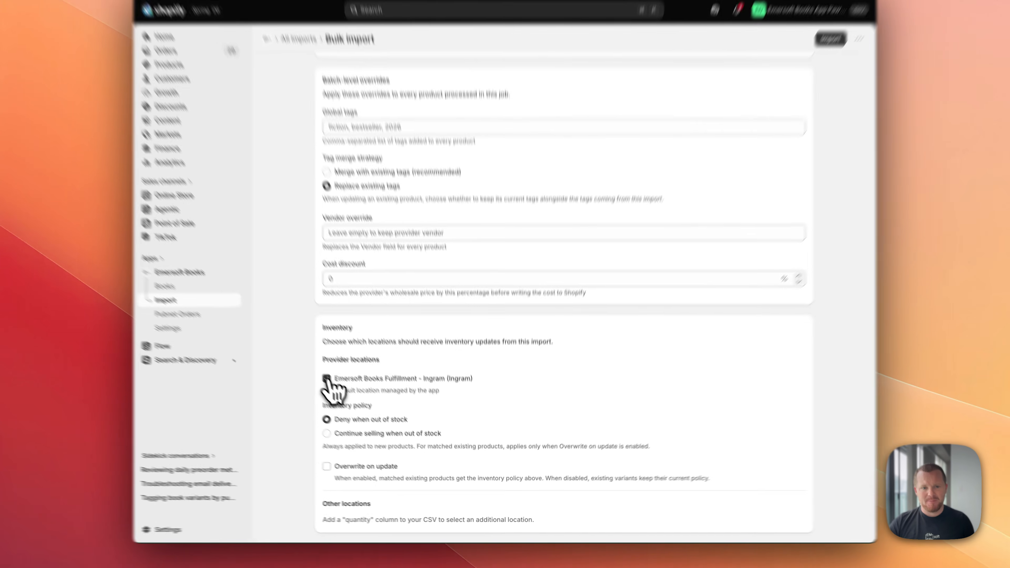
- Deselect the Emersoft Books Fulfillment - Ingram provider location for inventory updates and select it again
left_click(340, 391)
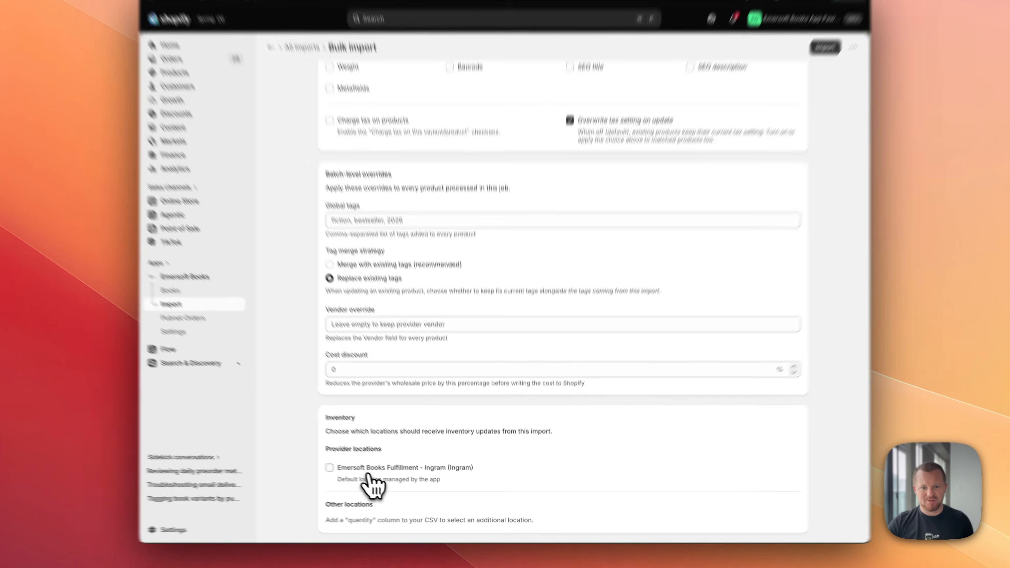
left_click(367, 473)
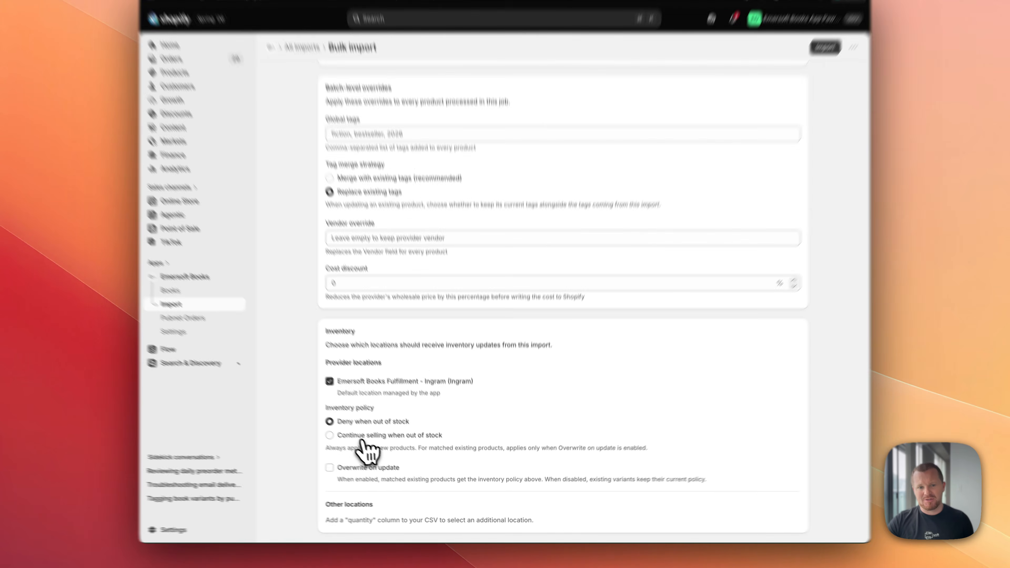
- Set the inventory policy to Continue selling when out of stock and enable Overwrite on update
left_click(342, 442)
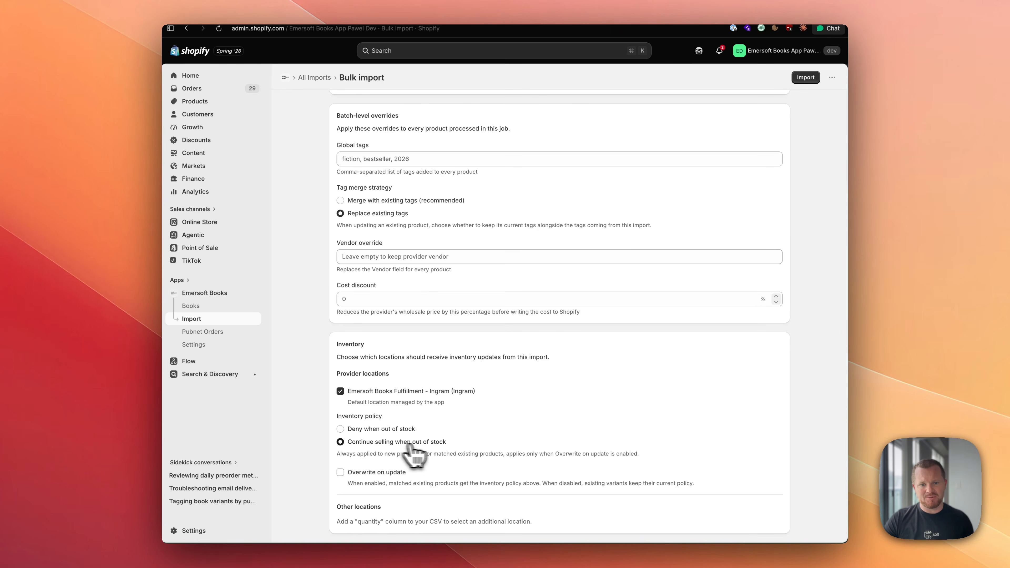
scroll(511, 461, "down", 1)
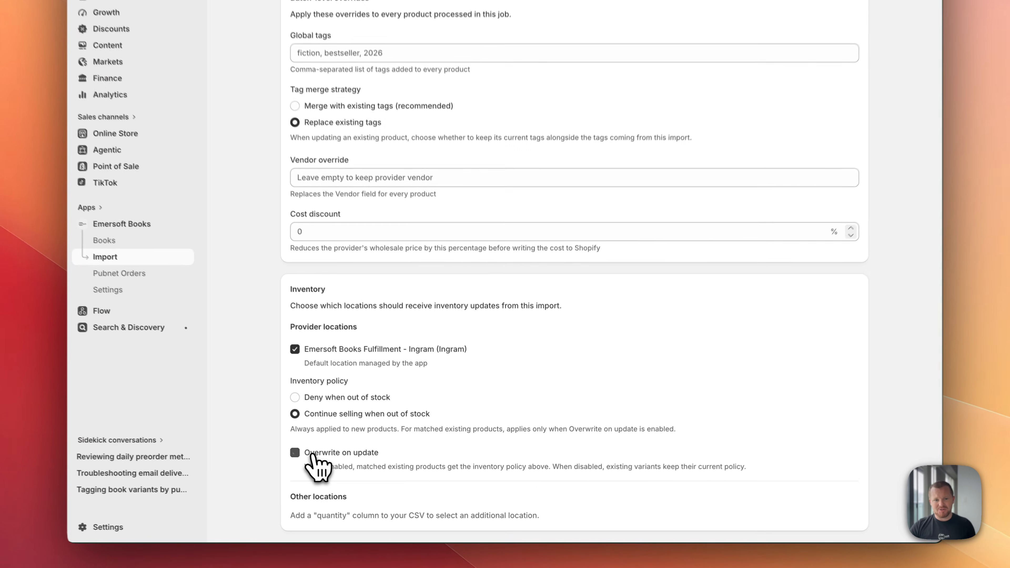
left_click(355, 473)
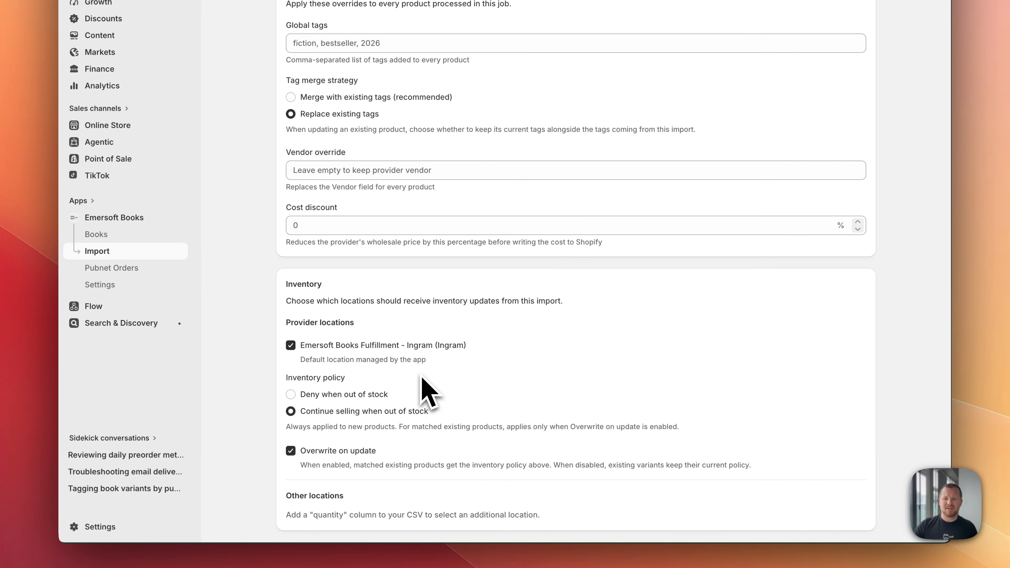
- Switch to the book-isbn-qty spreadsheet and examine its EAN and quantity columns
scroll(327, 446, "up", 15)
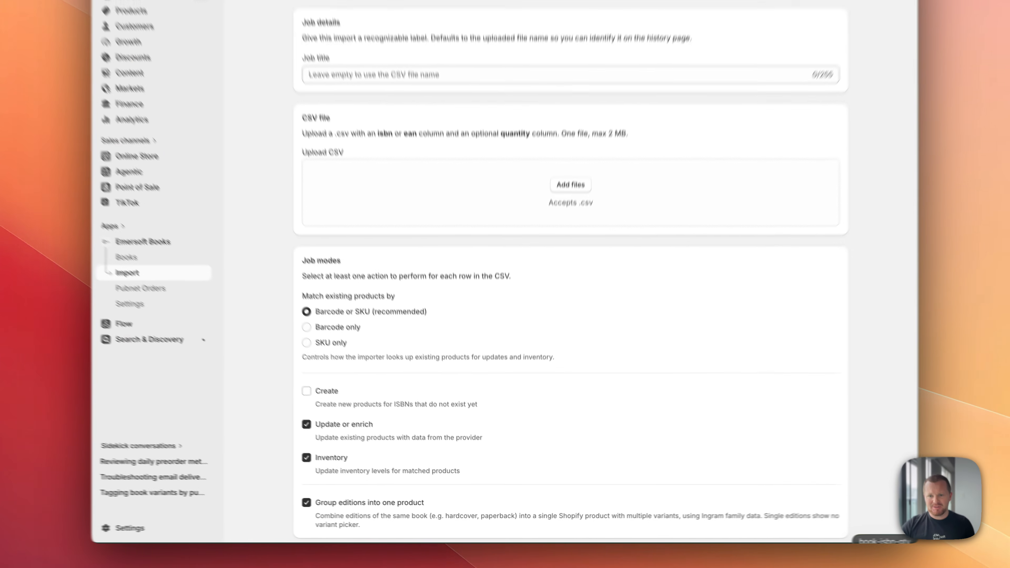
left_click(833, 560)
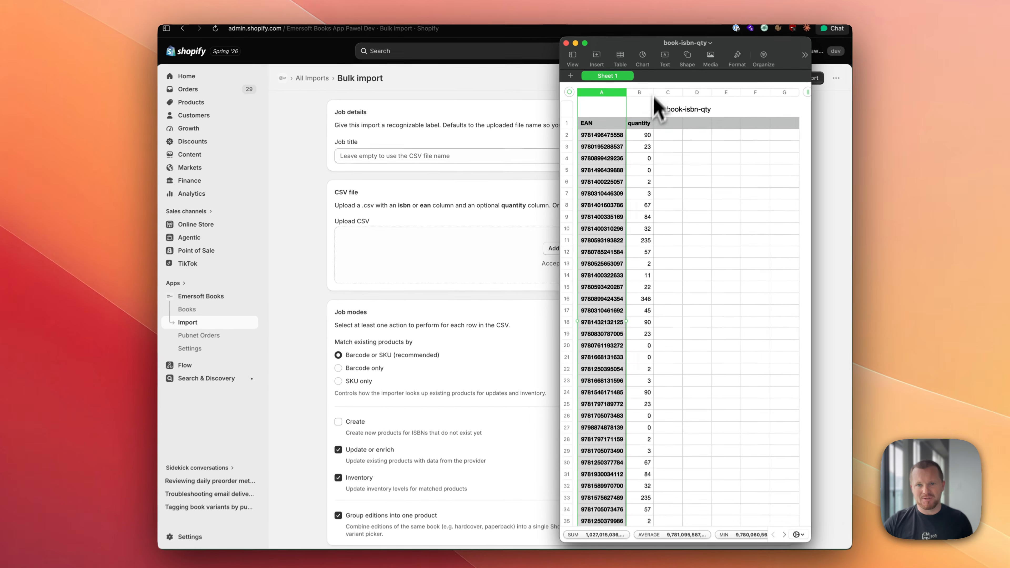
left_click(685, 153)
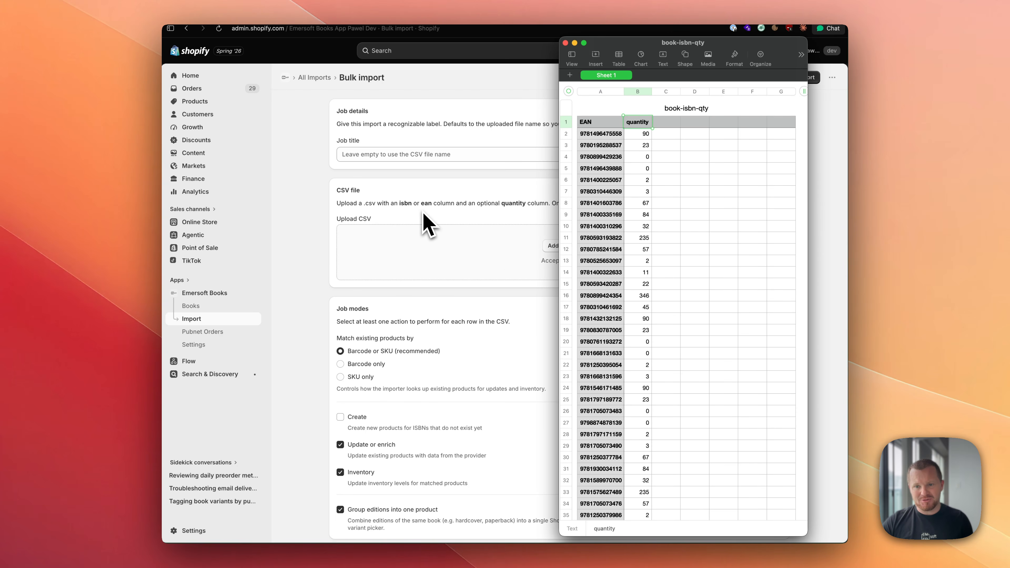
scroll(613, 353, "down", 5)
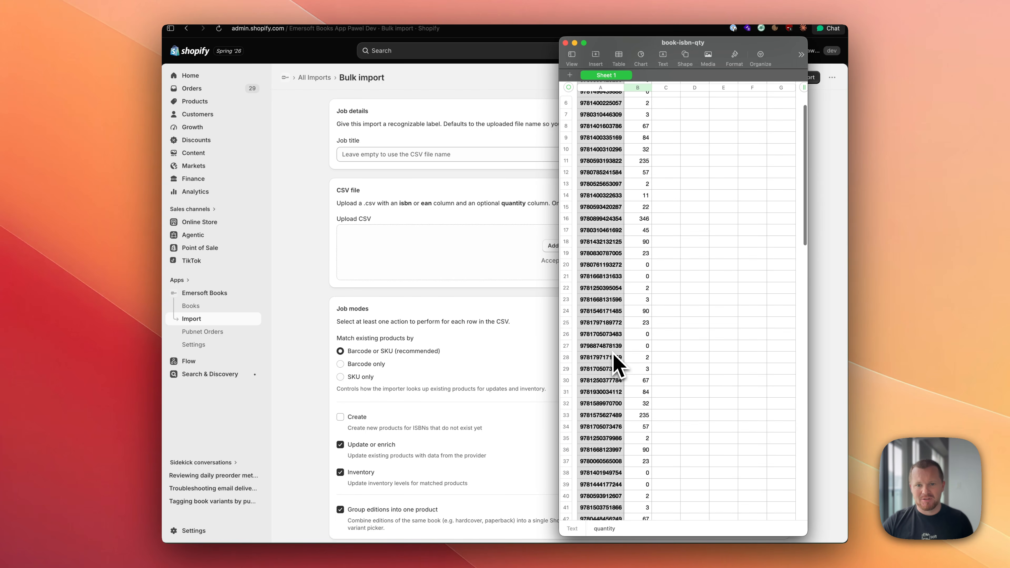
scroll(612, 354, "up", 5)
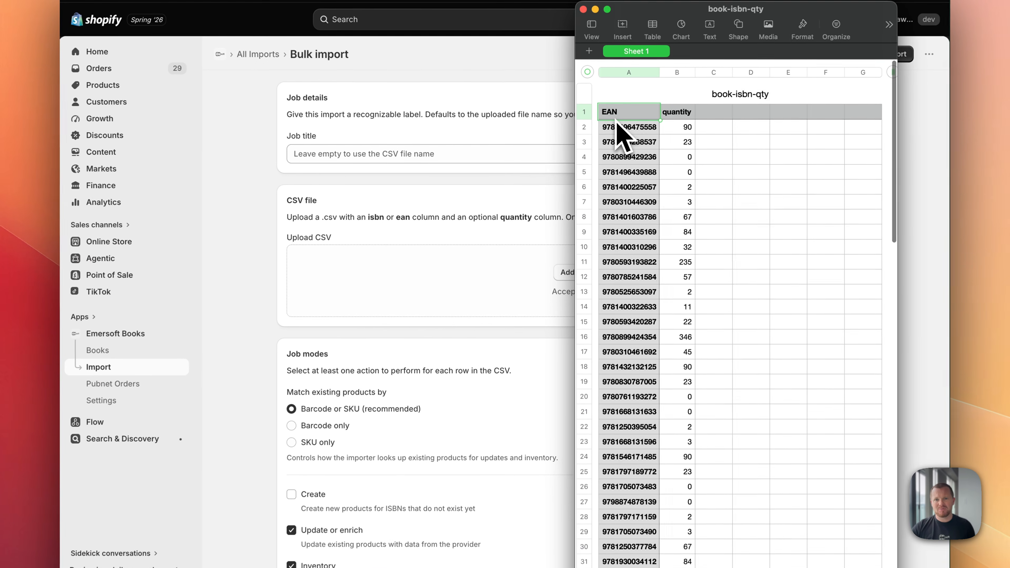
left_click(615, 125)
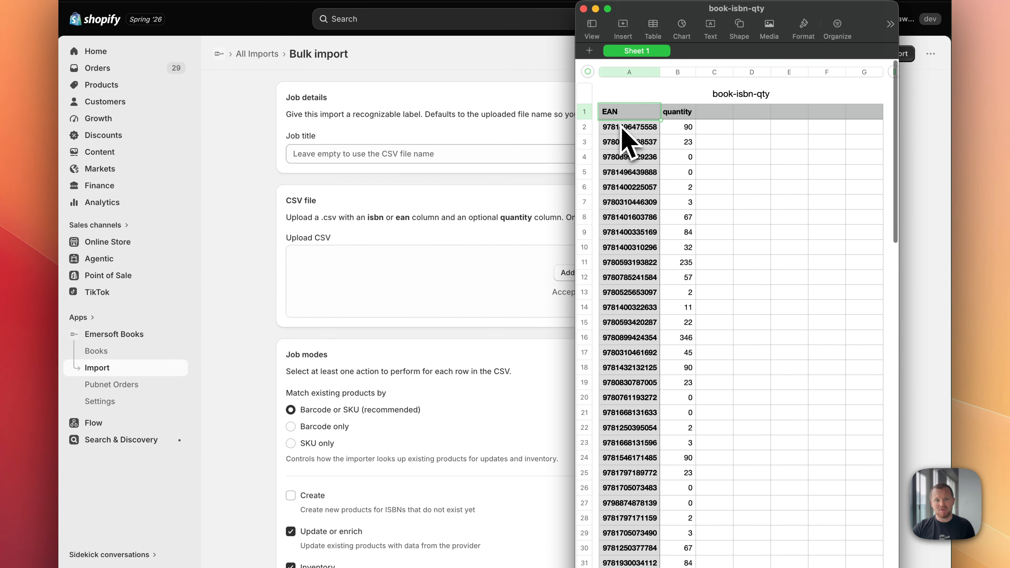
- Bring the book-isbn-qty spreadsheet back in front of the import page and read through its EAN and quantity rows
left_click(373, 222)
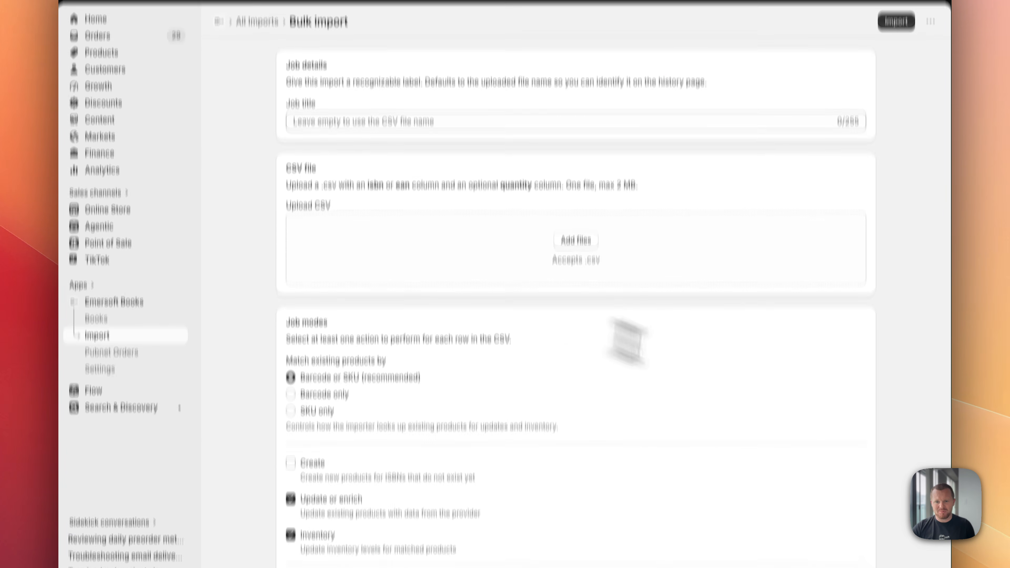
key("super+Tab")
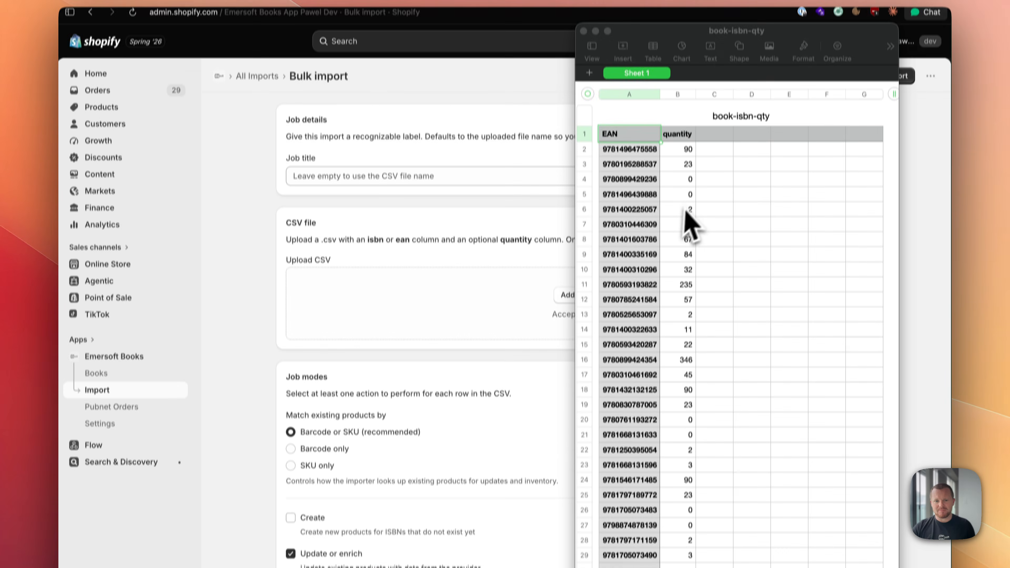
scroll(656, 242, "down", 12)
scroll(648, 236, "up", 10)
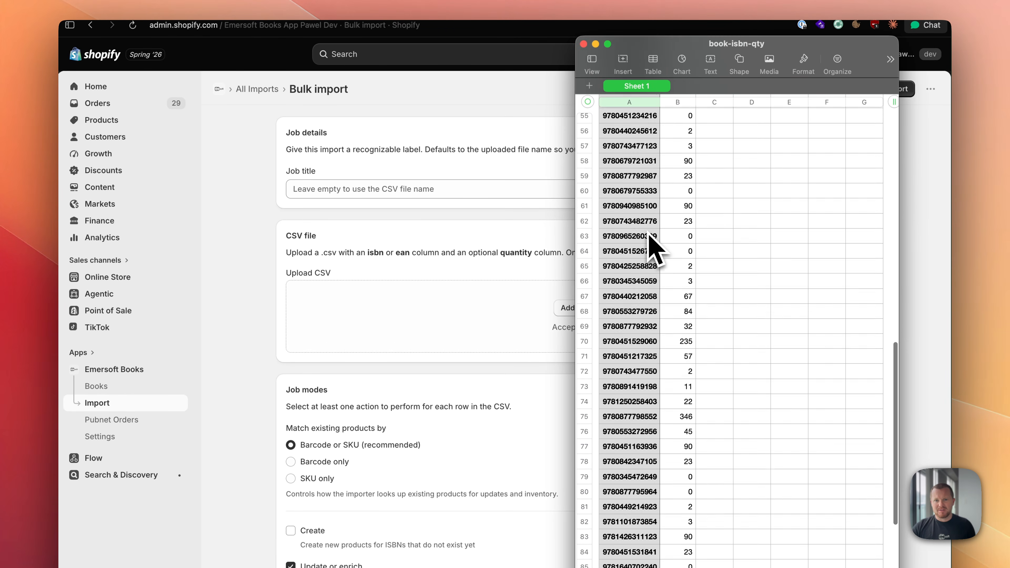
scroll(649, 235, "up", 5)
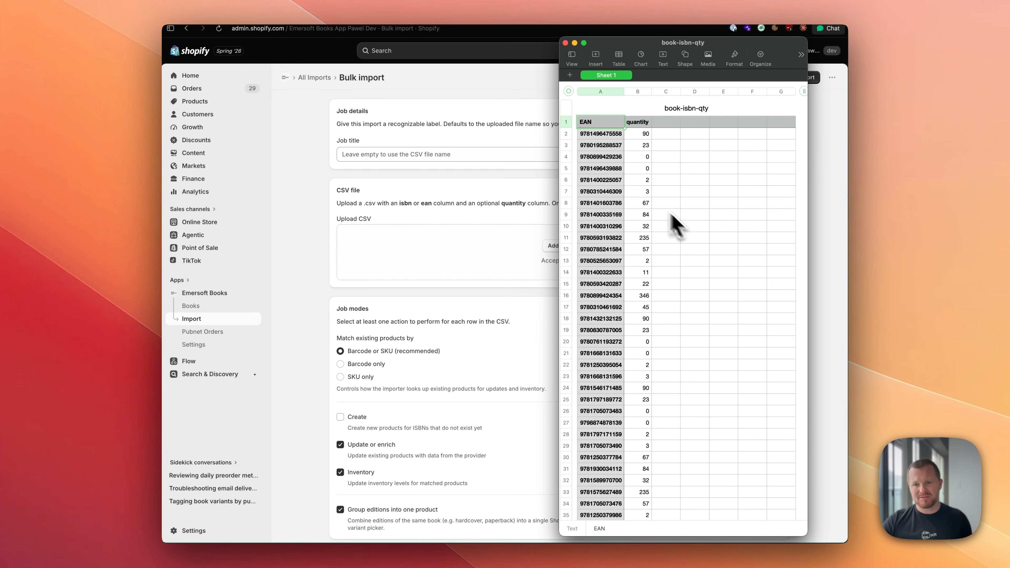
left_click(618, 134)
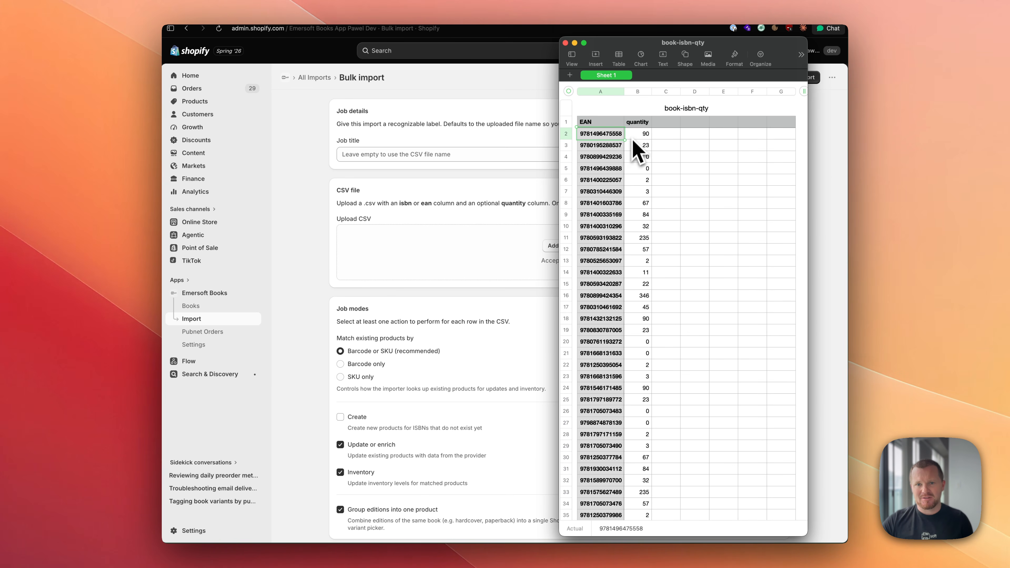
scroll(643, 385, "down", 15)
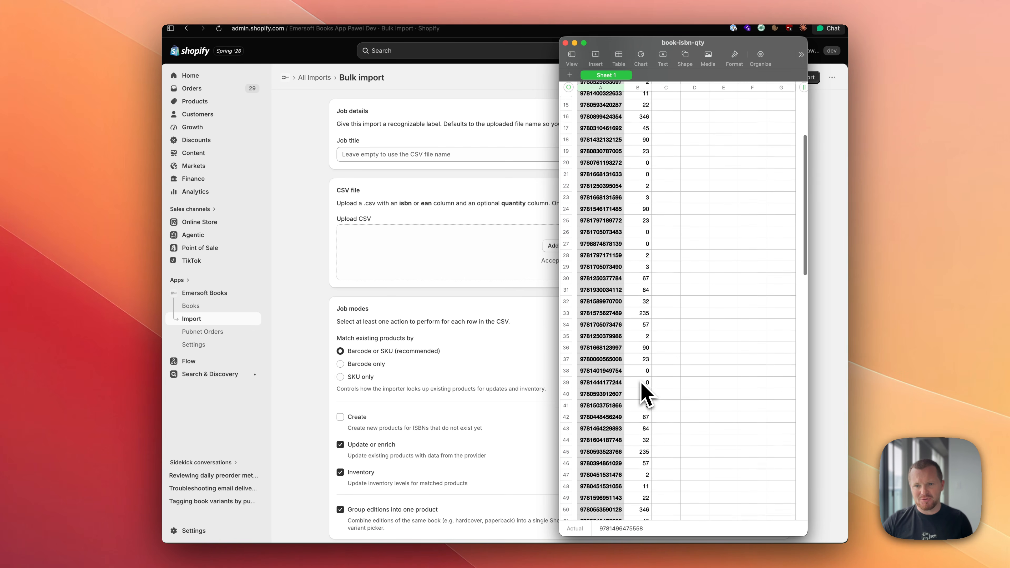
scroll(641, 385, "up", 15)
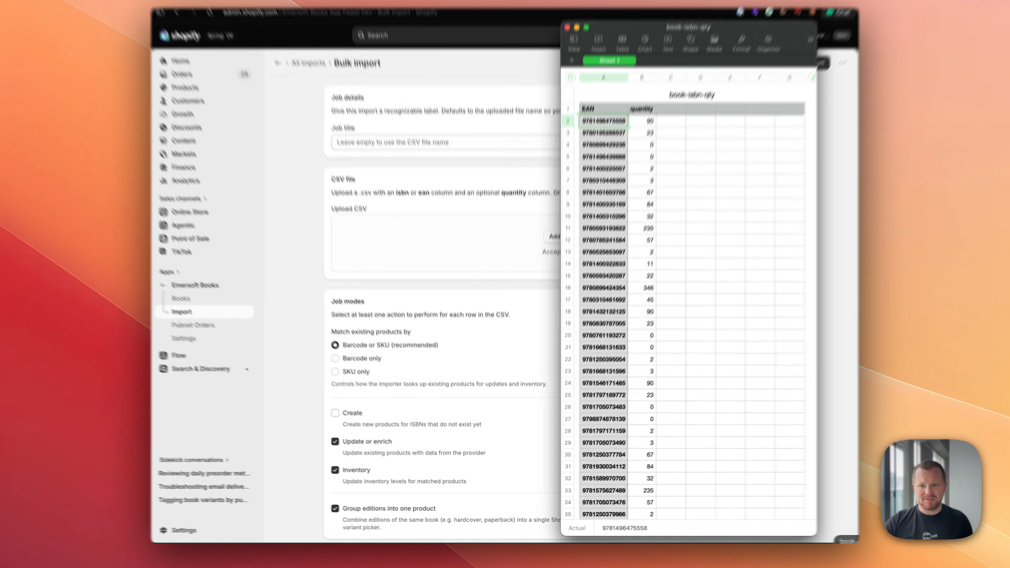
- Open the book-isbn spreadsheet, look through its EAN-only list and minimize it again
left_click(843, 555)
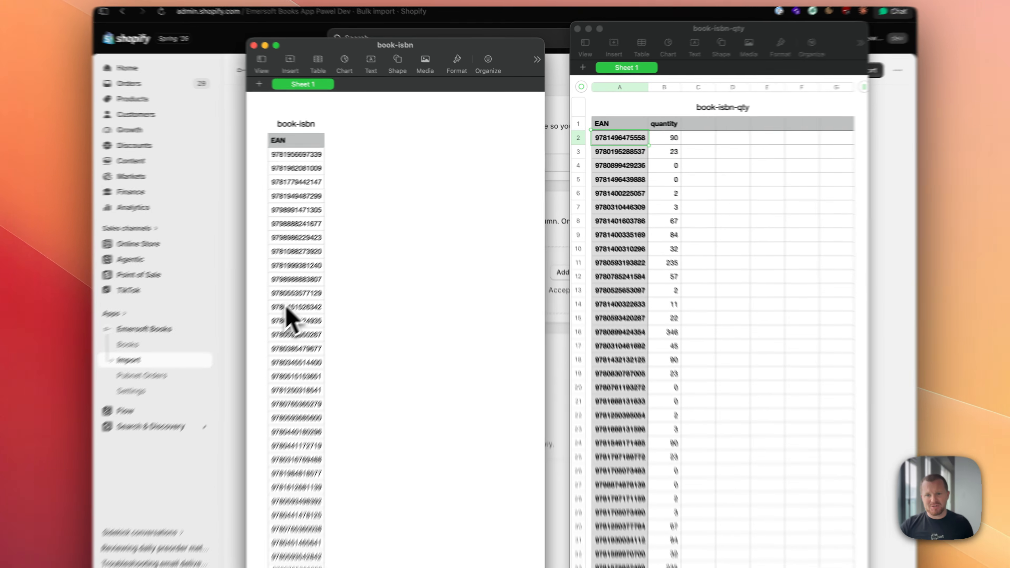
scroll(323, 274, "down", 1)
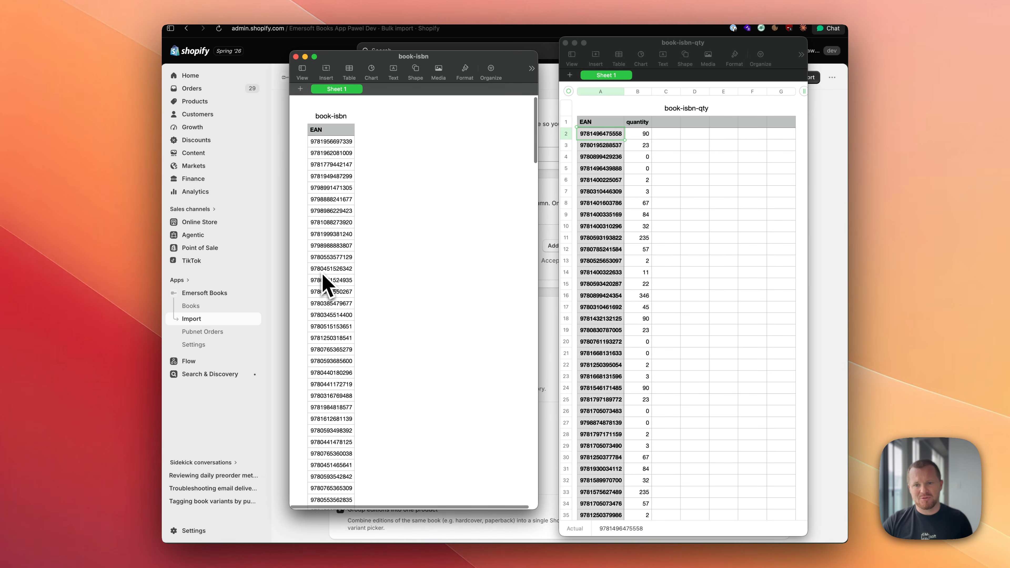
scroll(323, 275, "up", 1)
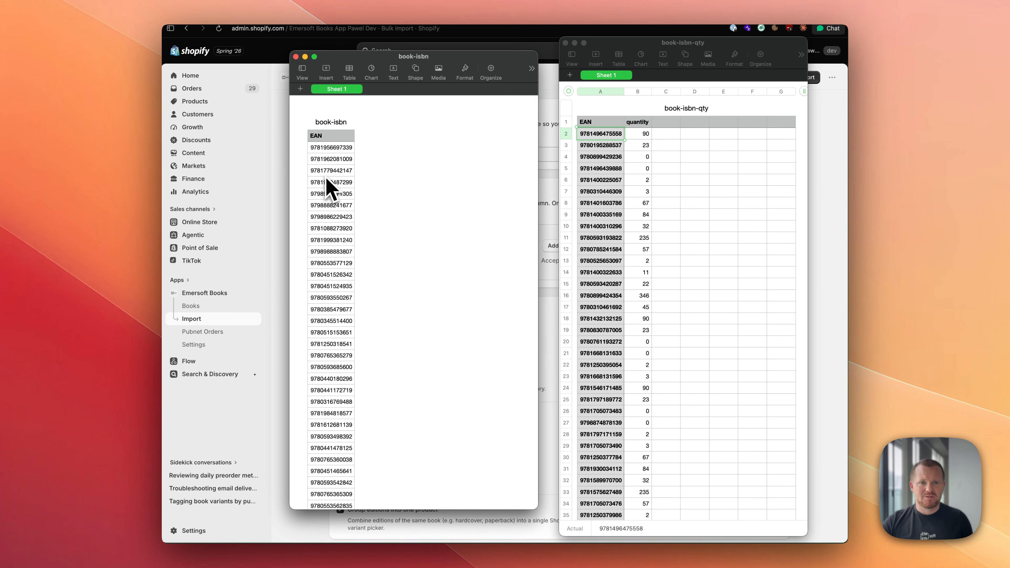
scroll(327, 187, "down", 10)
scroll(326, 187, "down", 15)
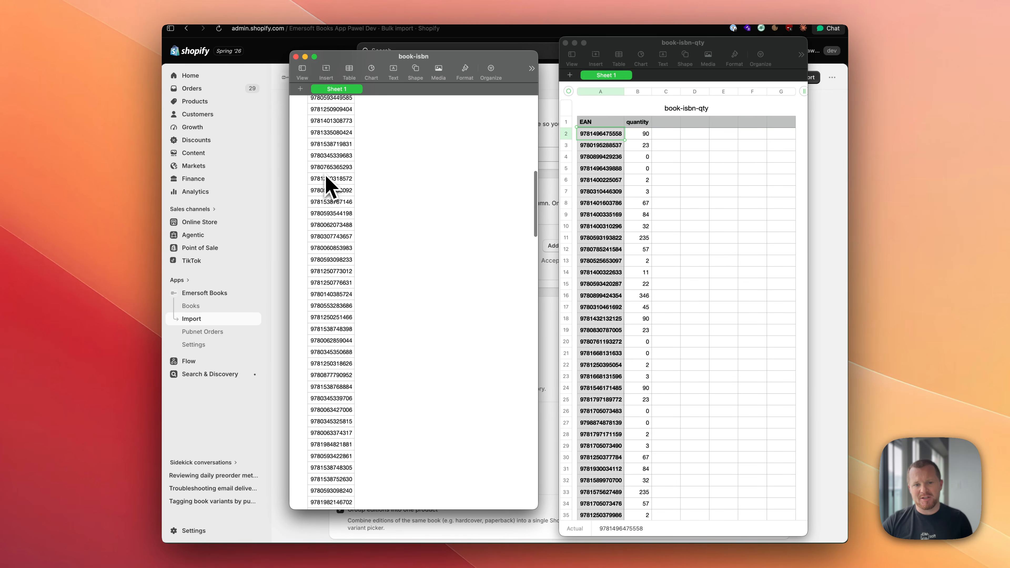
scroll(326, 178, "up", 20)
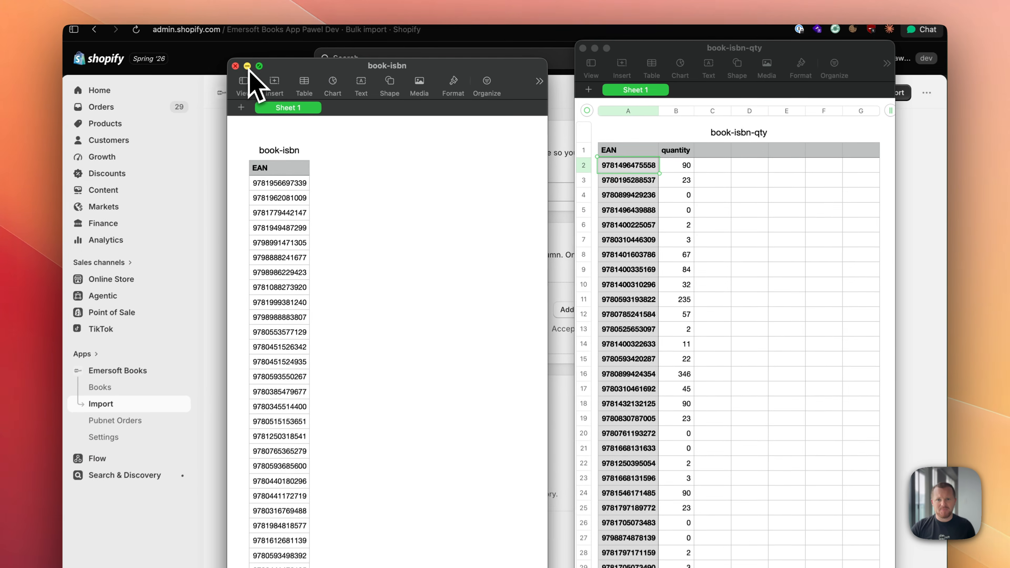
left_click(246, 66)
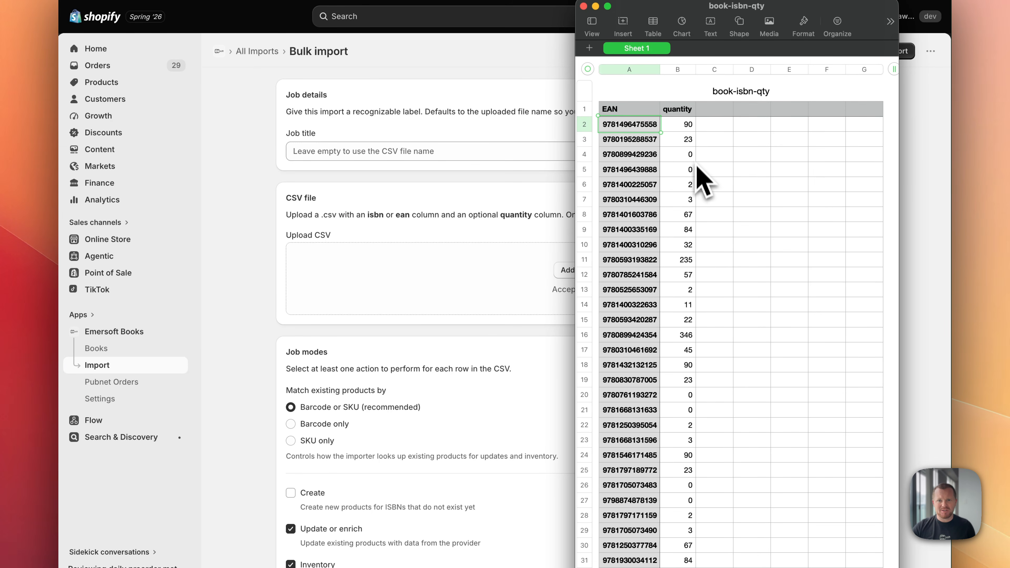
- Check the quantity value in row 5 of book-isbn-qty and switch back to the Shopify Bulk import page
left_click(687, 209)
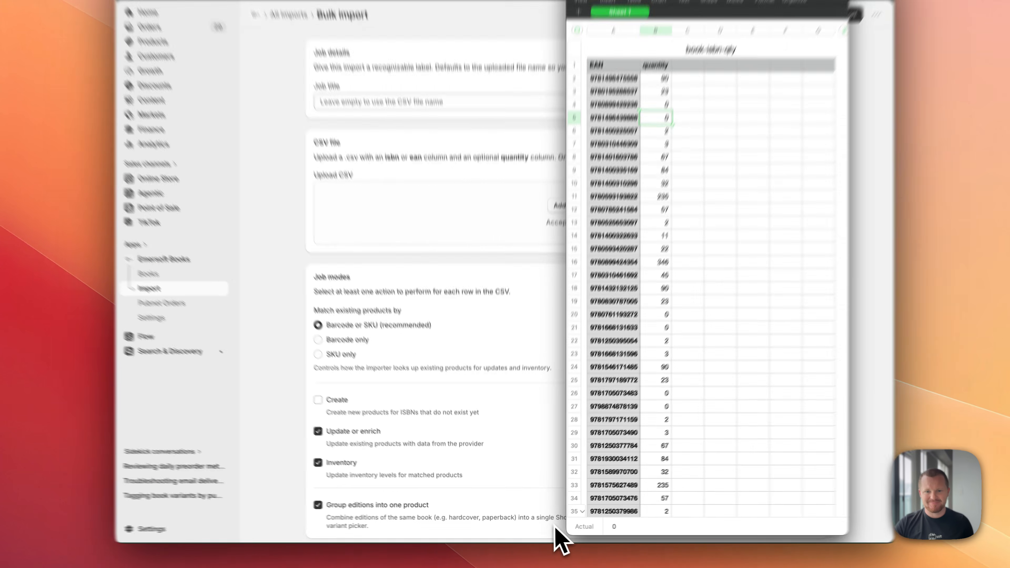
left_click(551, 525)
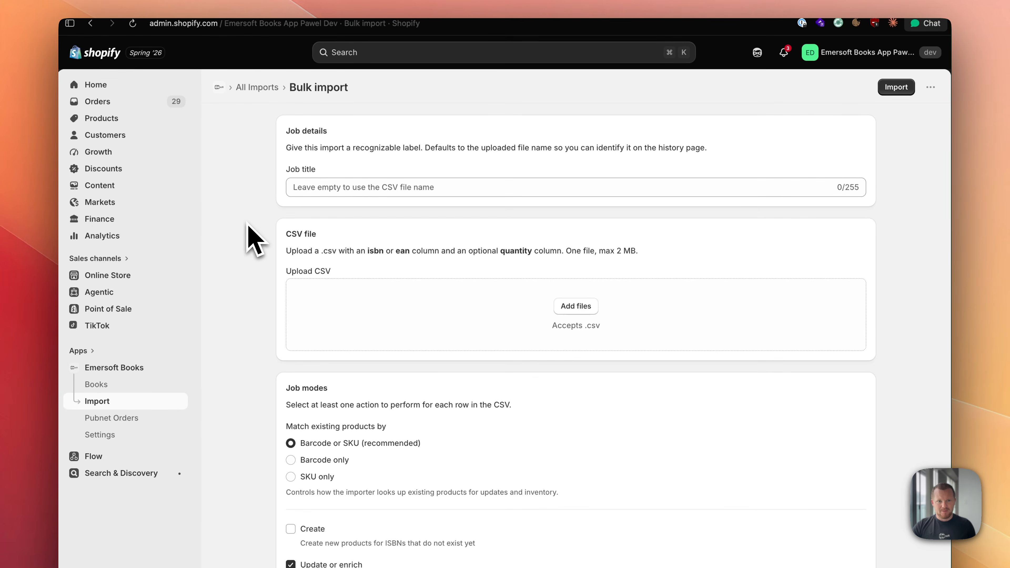
- Upload book-isbn-qty.csv as the CSV file for the bulk import
left_click_drag(2, 202, 644, 321)
left_click_drag(386, 293, 458, 503)
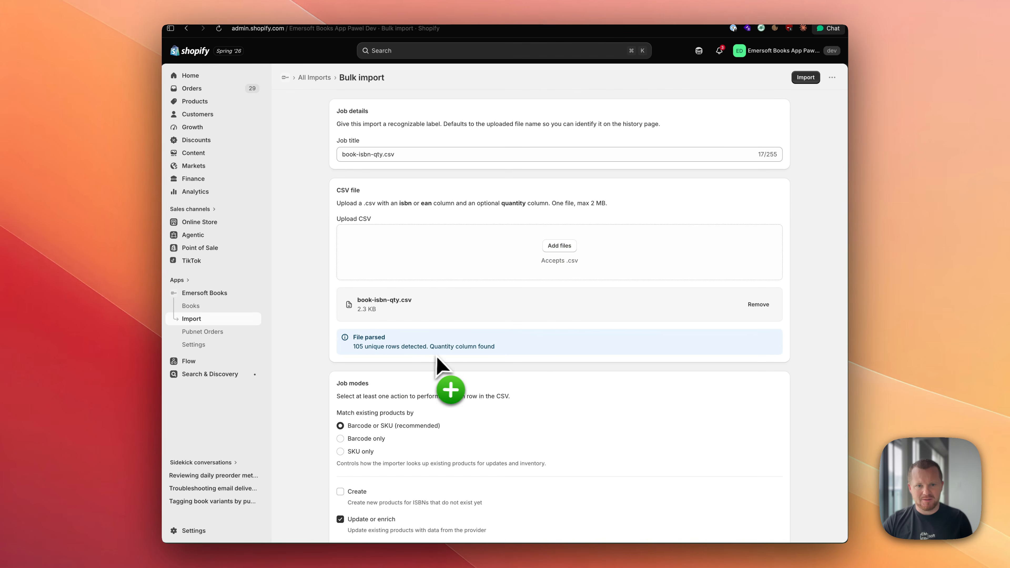
- Choose 125 street as the other location that receives the product quantities from the CSV, trying Pop up store in between
scroll(440, 356, "down", 1)
scroll(486, 329, "down", 15)
scroll(486, 329, "up", 5)
scroll(486, 328, "down", 8)
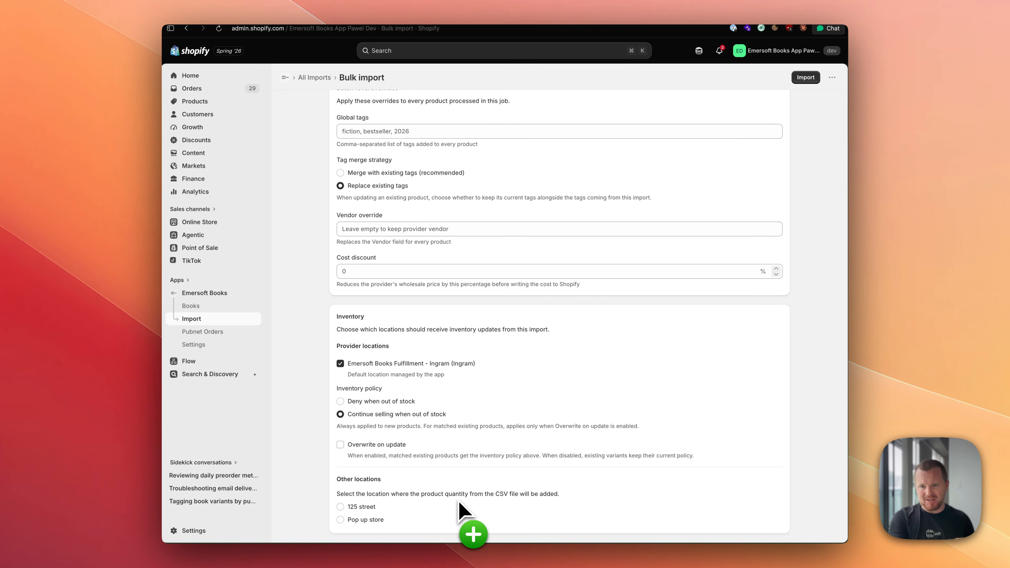
left_click_drag(459, 503, 360, 508)
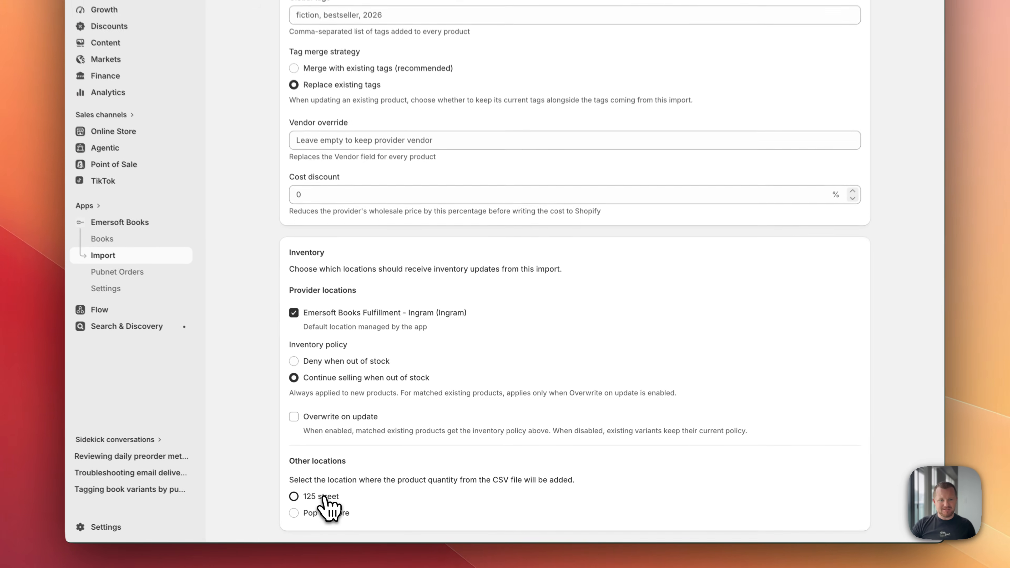
left_click(359, 508)
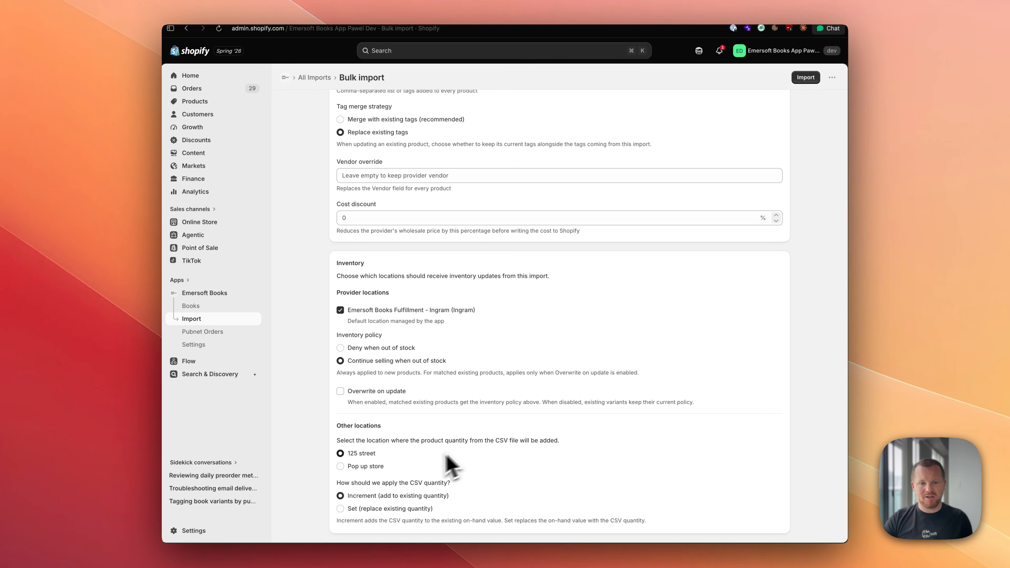
left_click(357, 469)
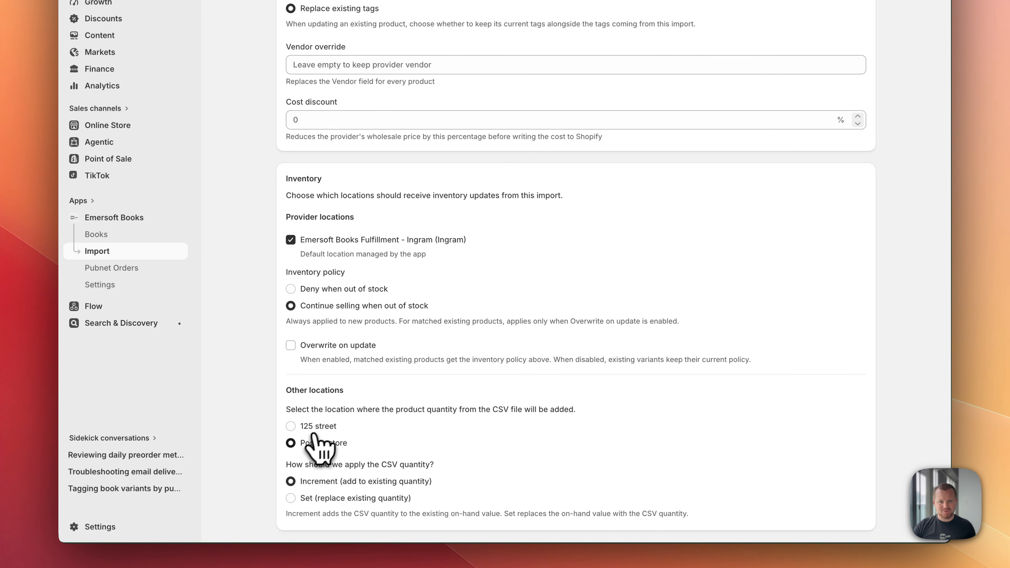
left_click(318, 426)
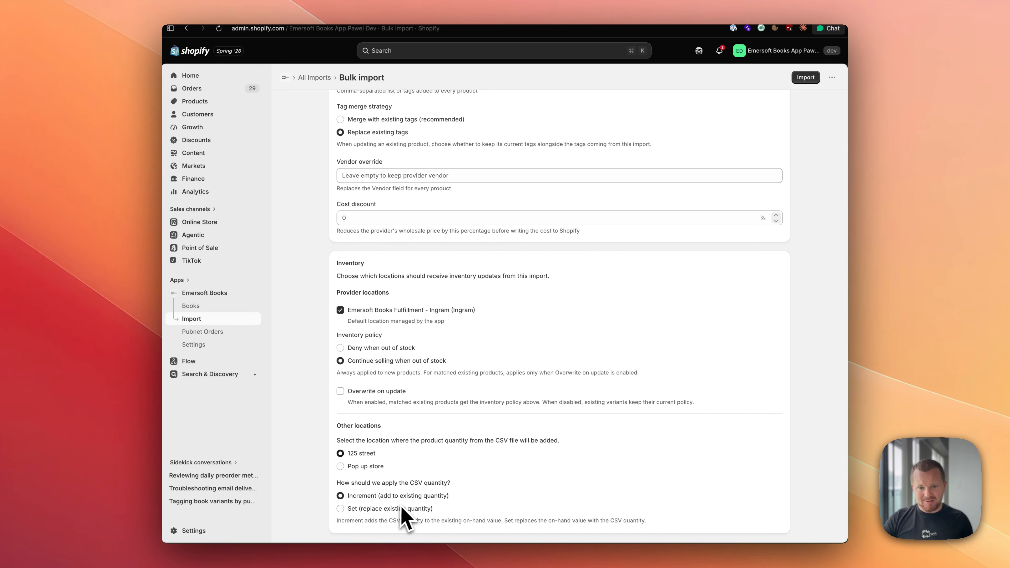
- Apply the CSV quantity as Set (replace existing quantity) and start the bulk import
left_click(367, 509)
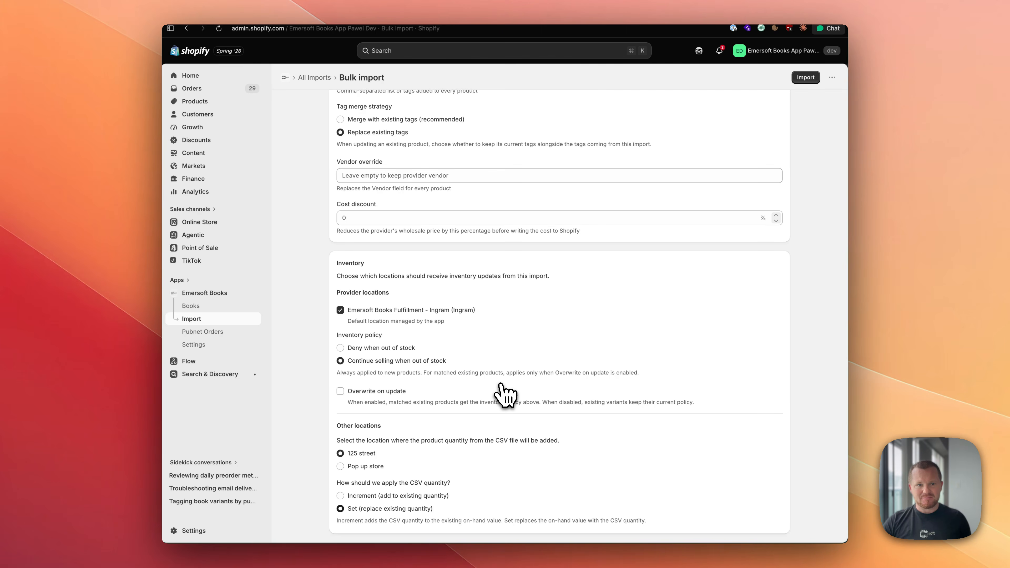
left_click(805, 77)
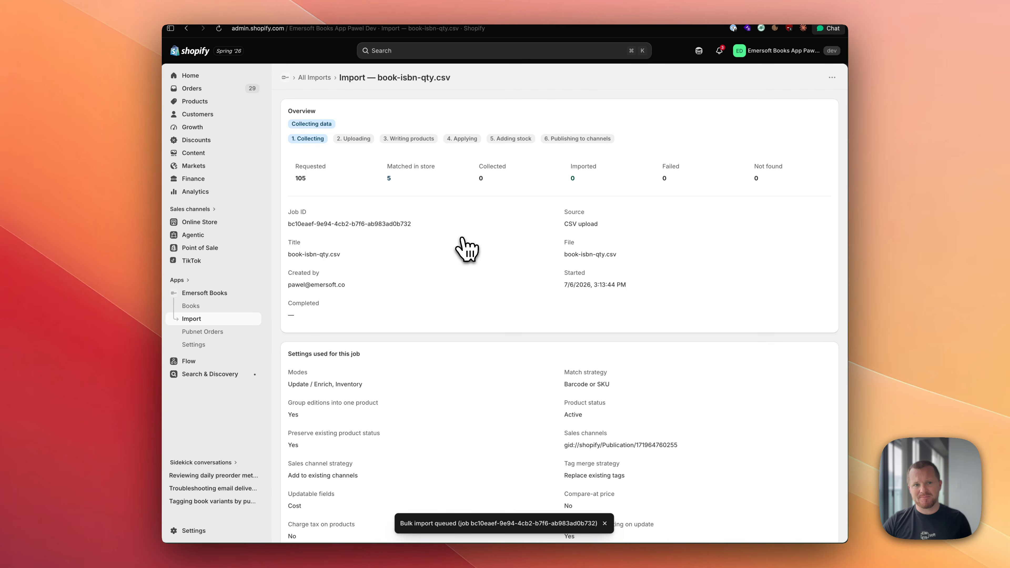
- Examine the import job's progress stages, settings used, per-row statuses, timeline and the Created by entry in the overview
scroll(509, 245, "down", 3)
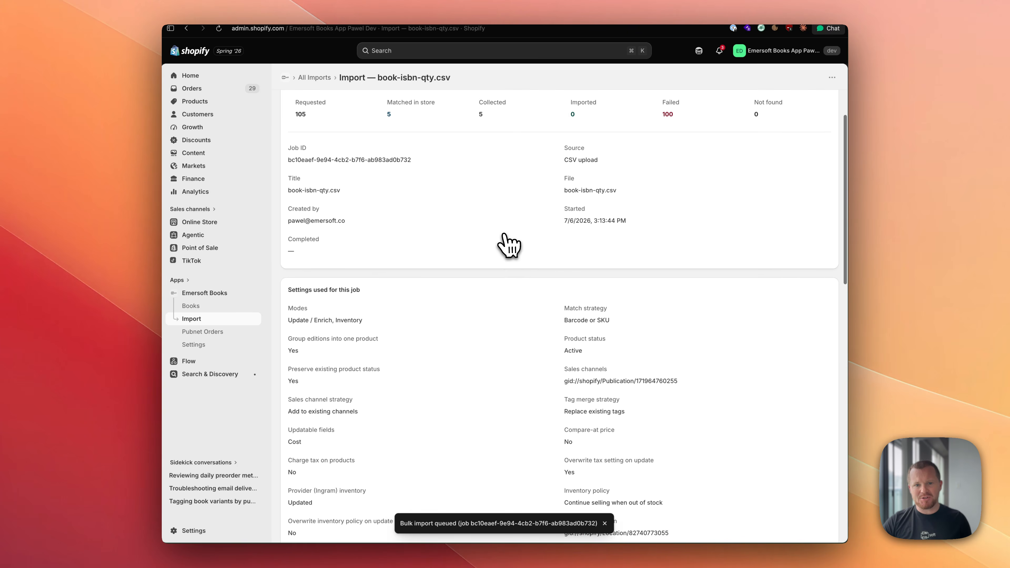
scroll(509, 245, "down", 10)
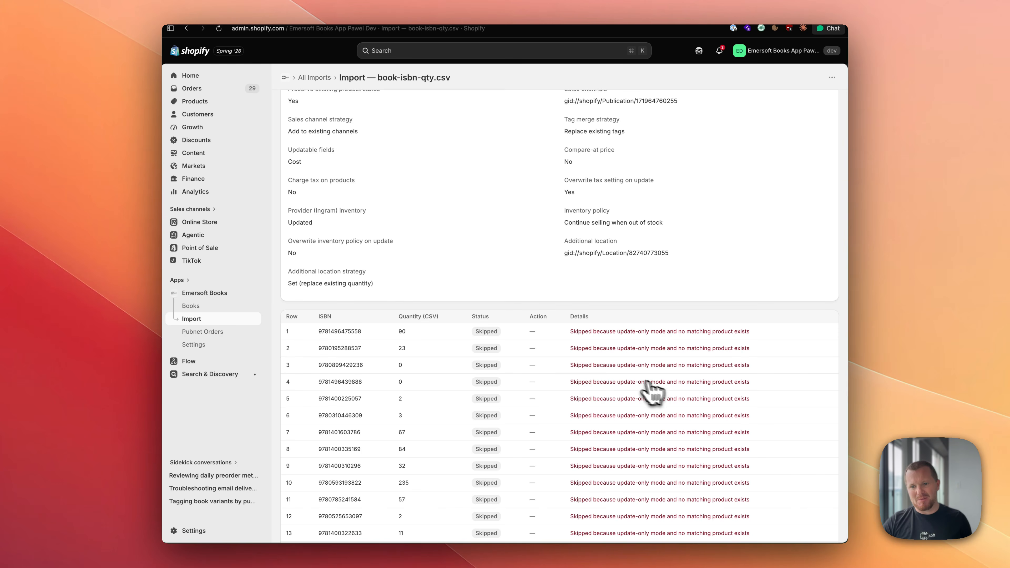
scroll(583, 330, "up", 3)
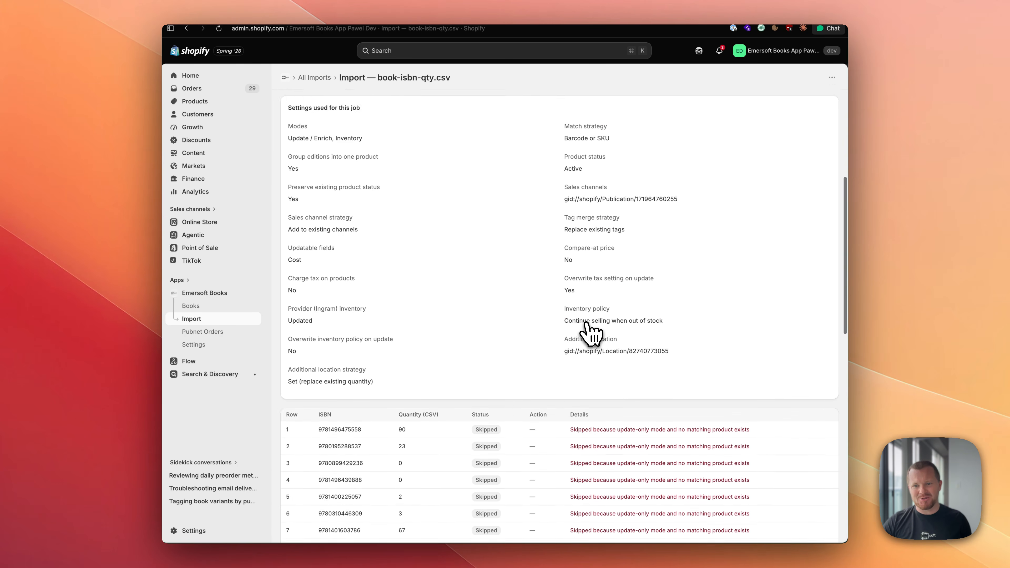
scroll(588, 330, "up", 7)
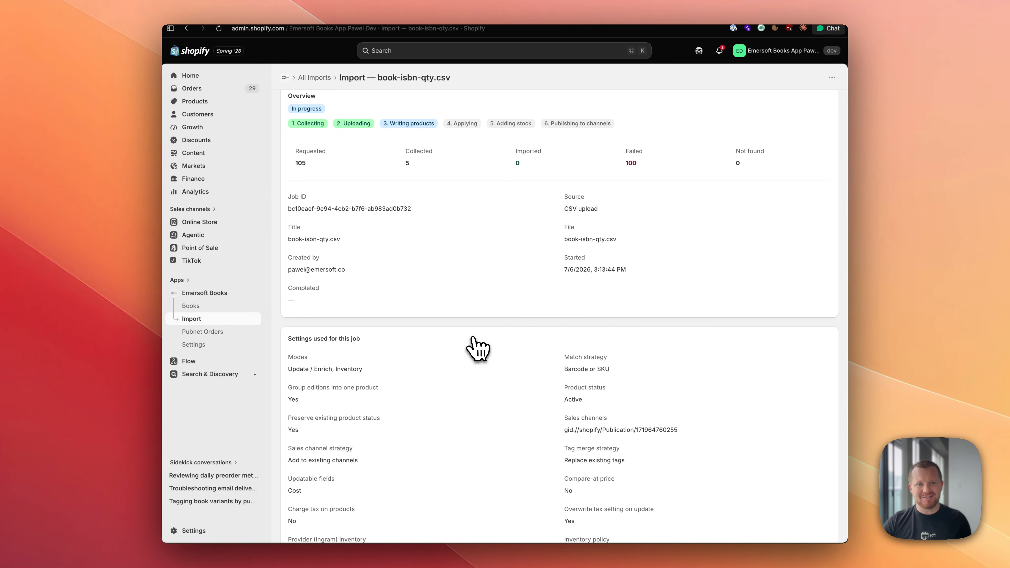
scroll(477, 348, "down", 15)
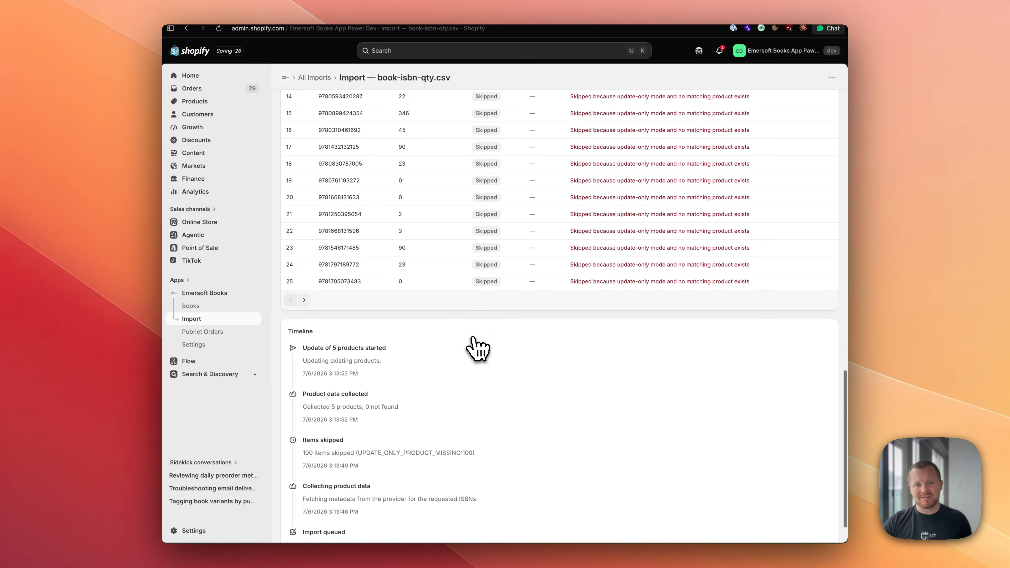
scroll(477, 348, "up", 10)
scroll(477, 348, "down", 6)
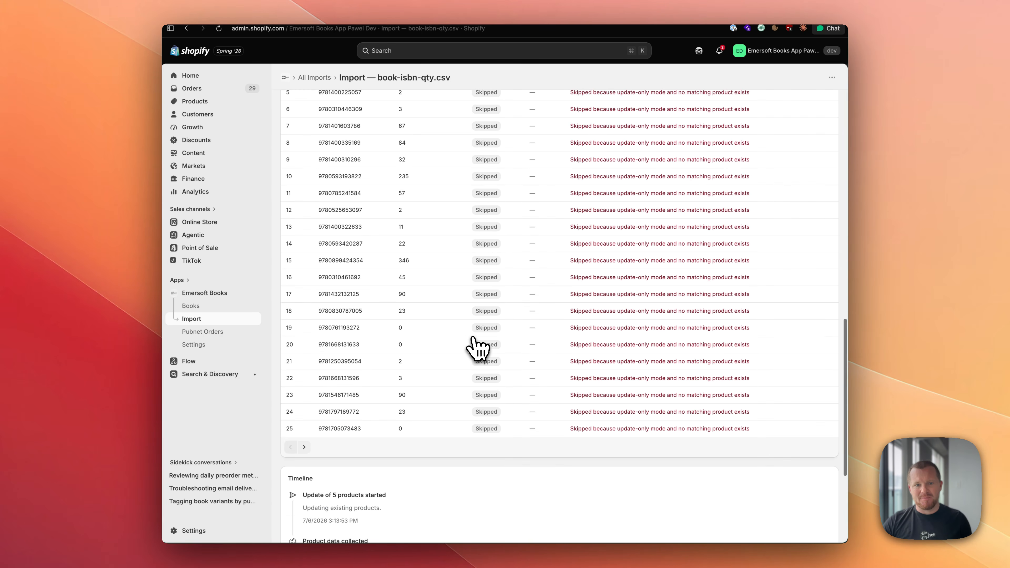
scroll(478, 345, "up", 20)
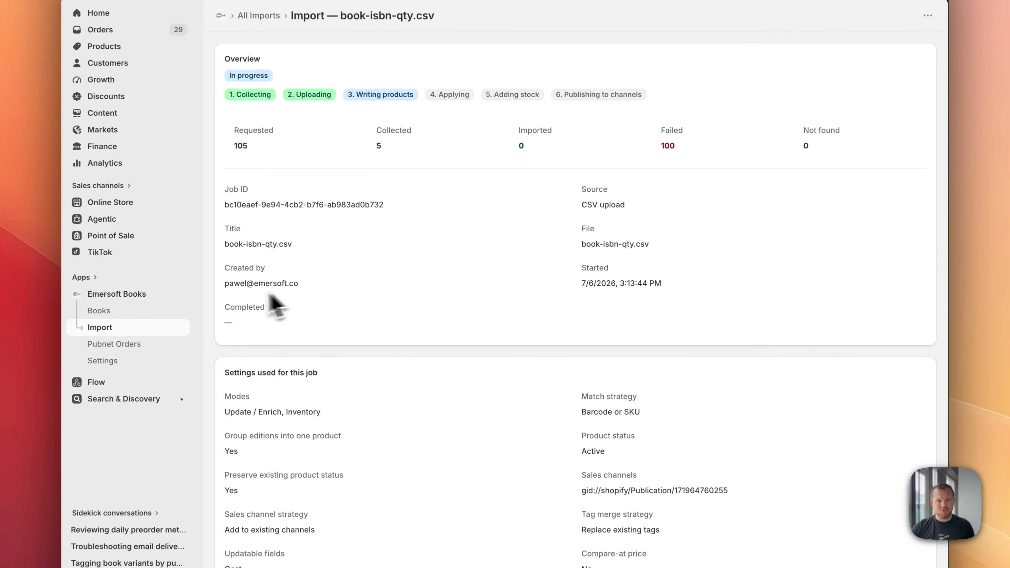
left_click_drag(266, 295, 224, 286)
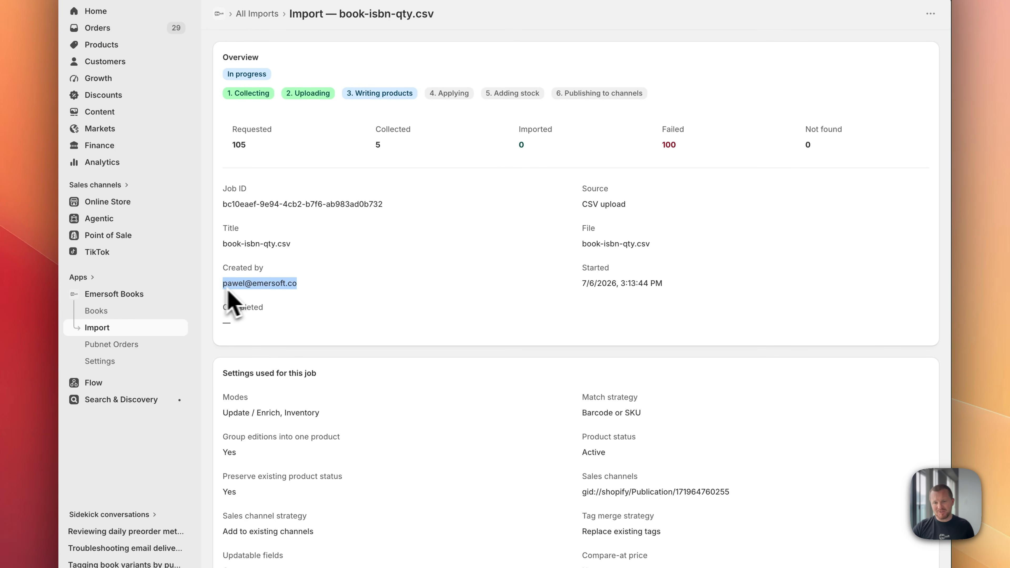
left_click(258, 286)
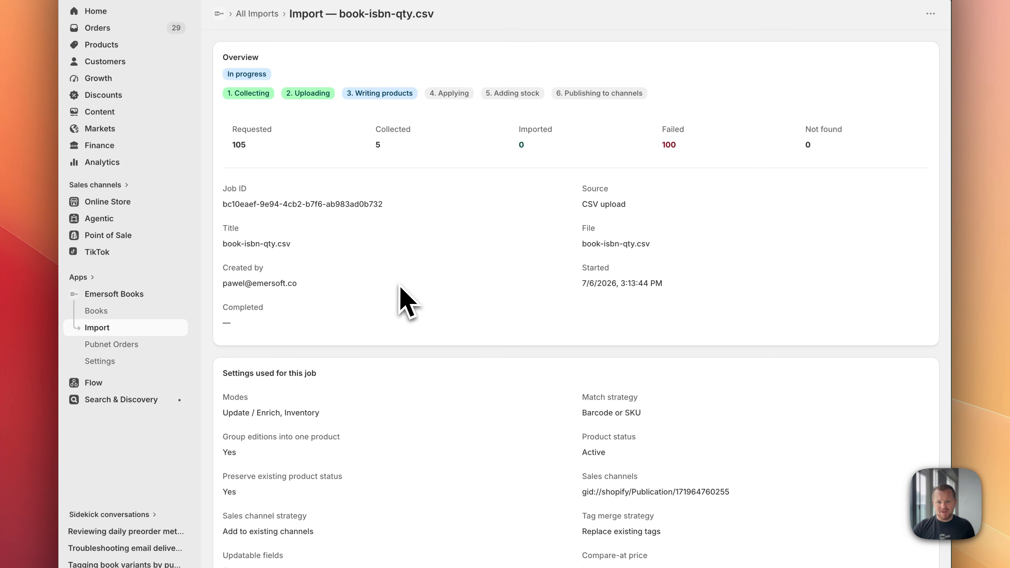